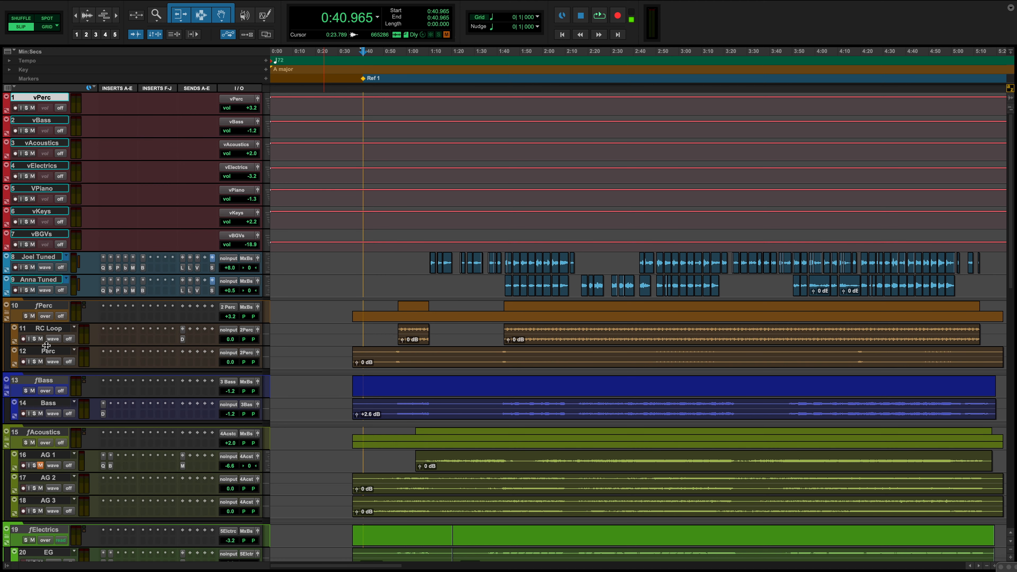
- Review the instrument tracks down to the mix section and bypass the ADPTR MetricAB insert on the Router track
scroll(46, 353, "down", 2)
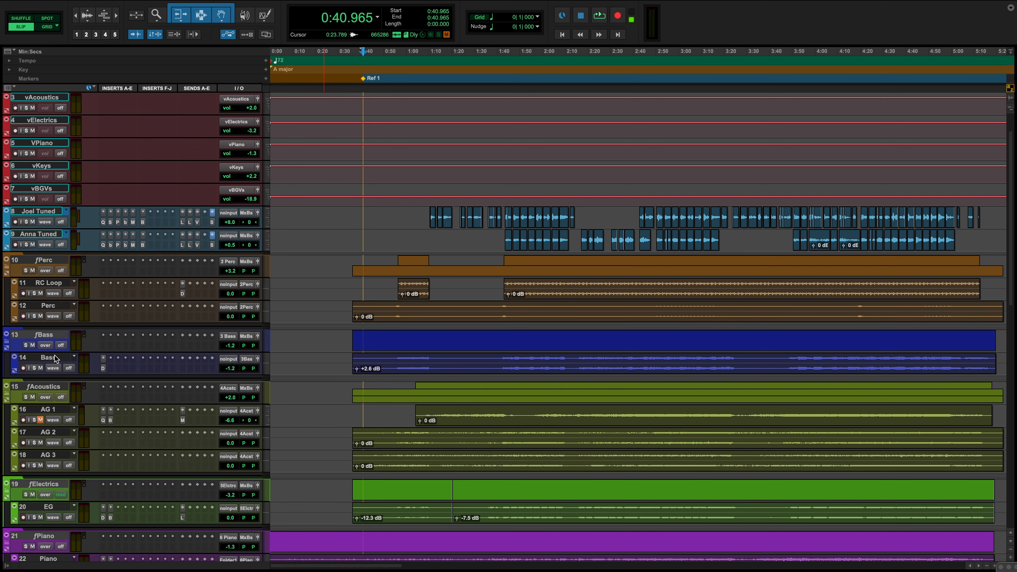
scroll(56, 360, "down", 3)
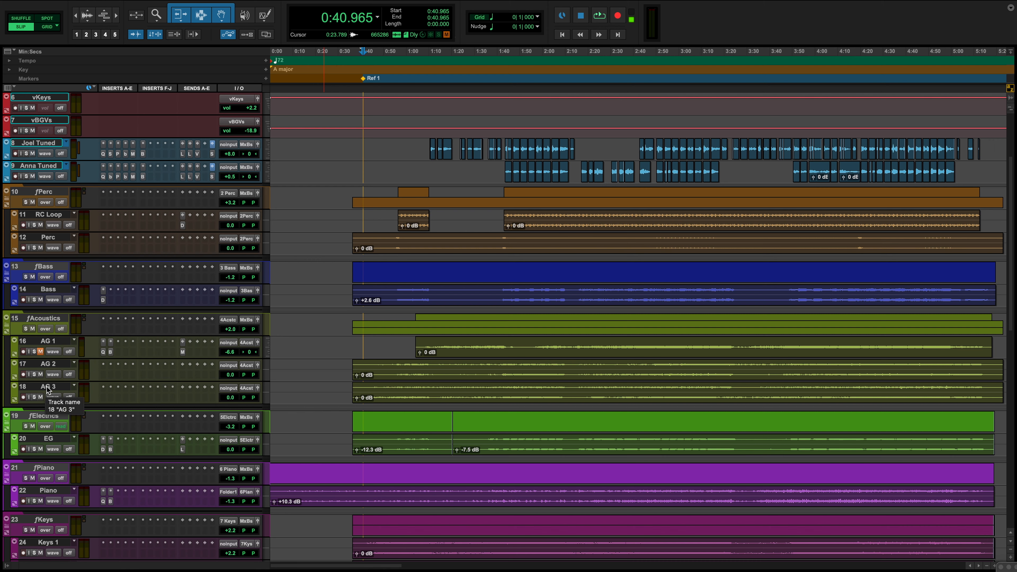
scroll(48, 386, "down", 3)
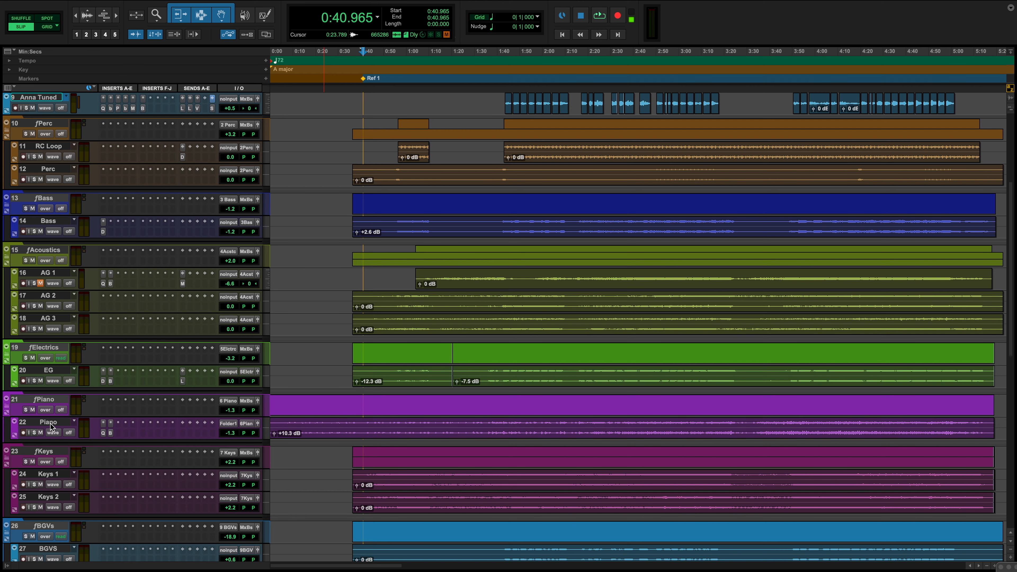
scroll(51, 425, "down", 3)
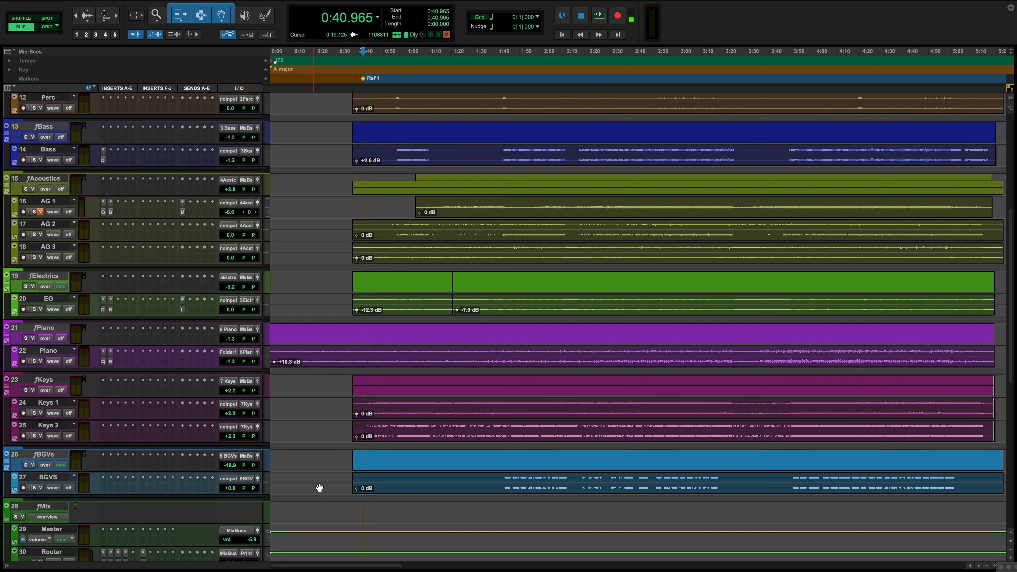
scroll(322, 483, "down", 3)
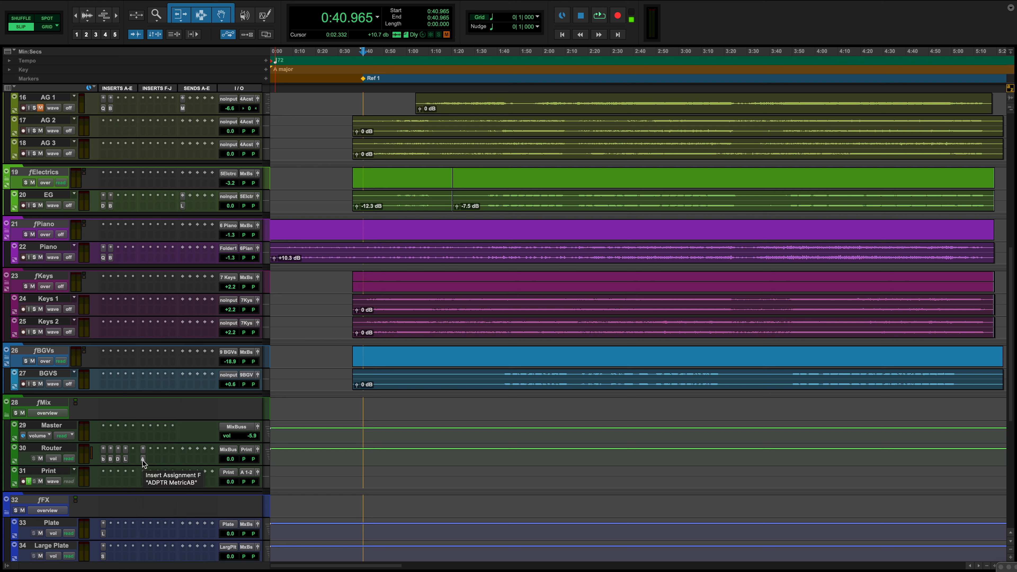
left_click_drag(144, 464, 157, 463)
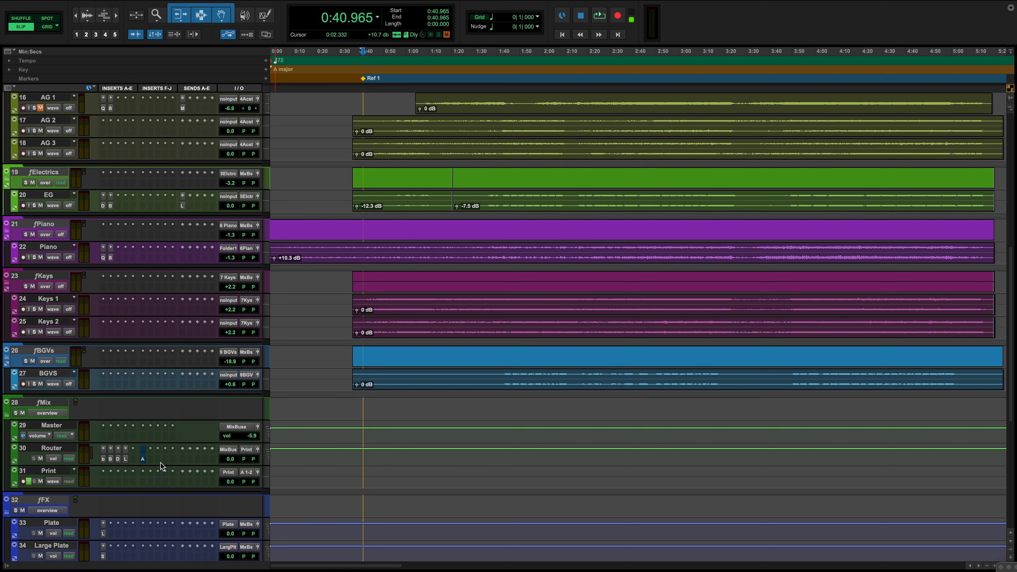
- Examine the effects return tracks below the mix section, from Plate to Delay Snr
scroll(163, 462, "down", 10)
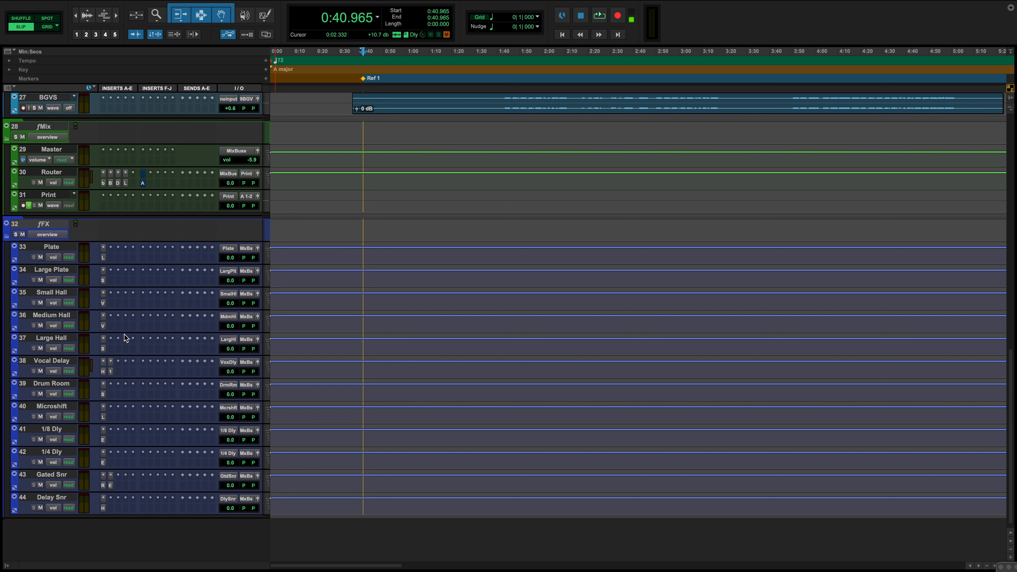
scroll(144, 355, "up", 10)
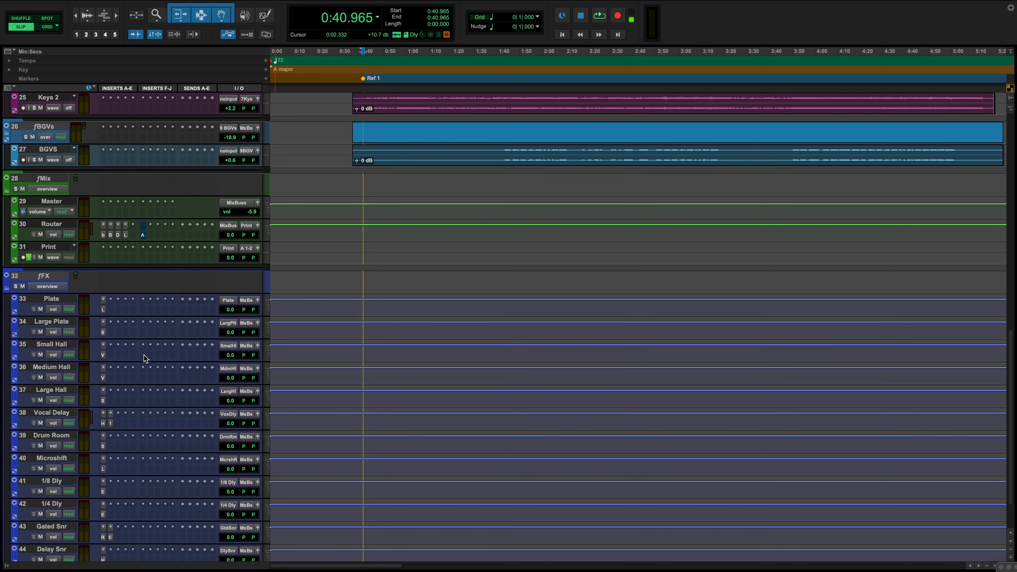
scroll(144, 356, "up", 15)
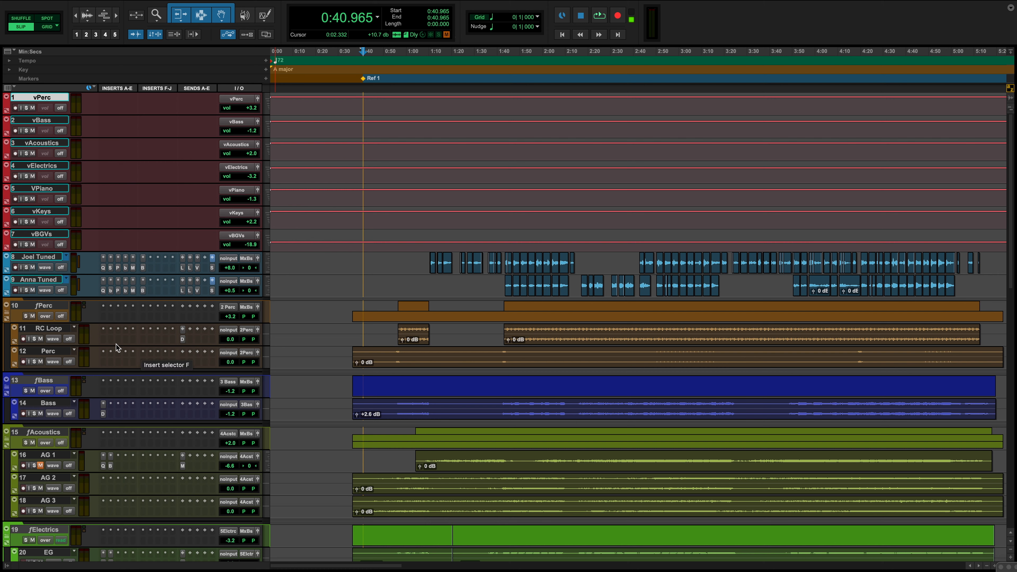
- Enlarge the height of the first tuned lead vocal track and examine its clips along the song
left_click_drag(48, 274, 45, 352)
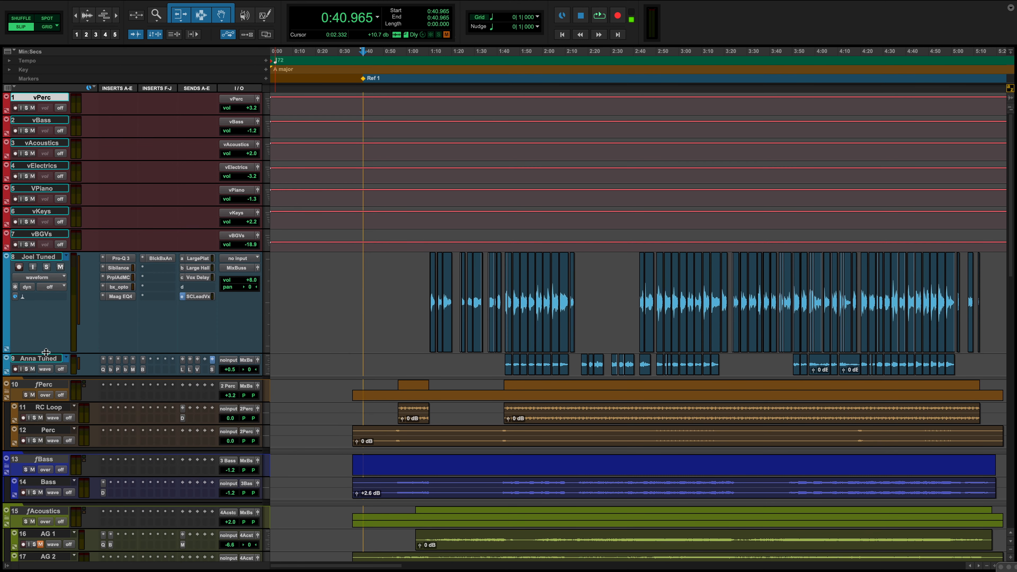
left_click(423, 273)
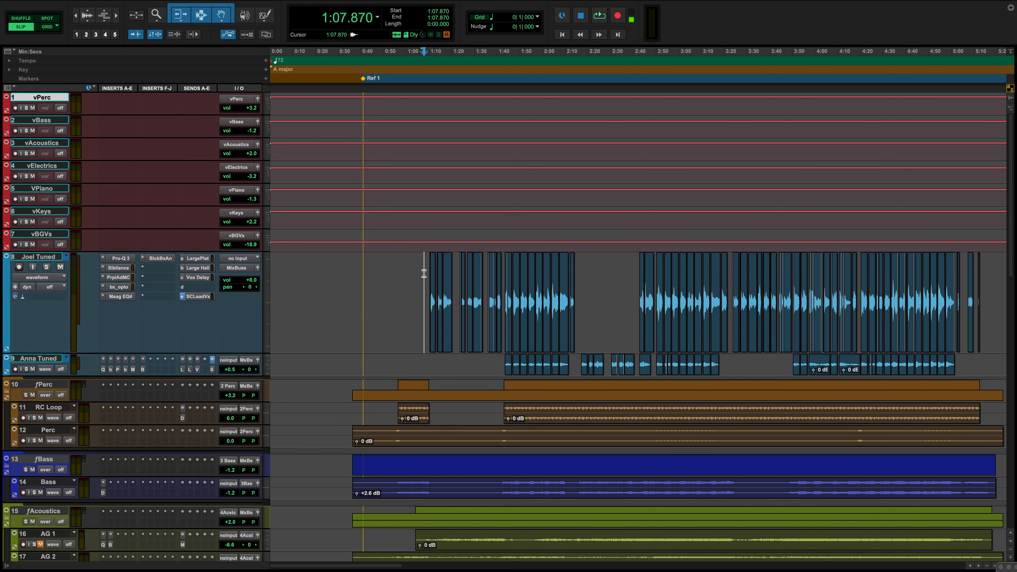
scroll(423, 273, "up", 6)
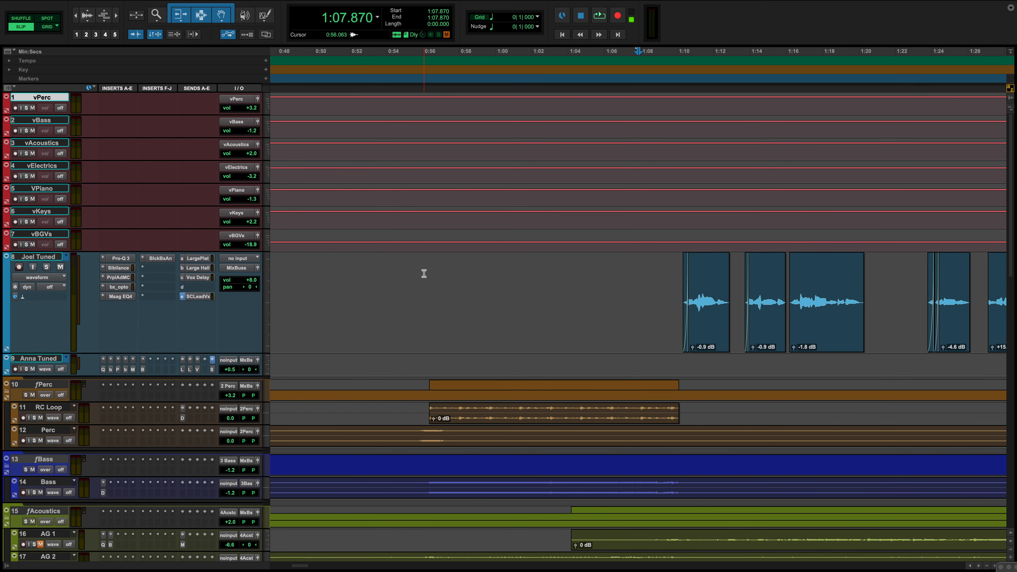
scroll(423, 274, "right", 10)
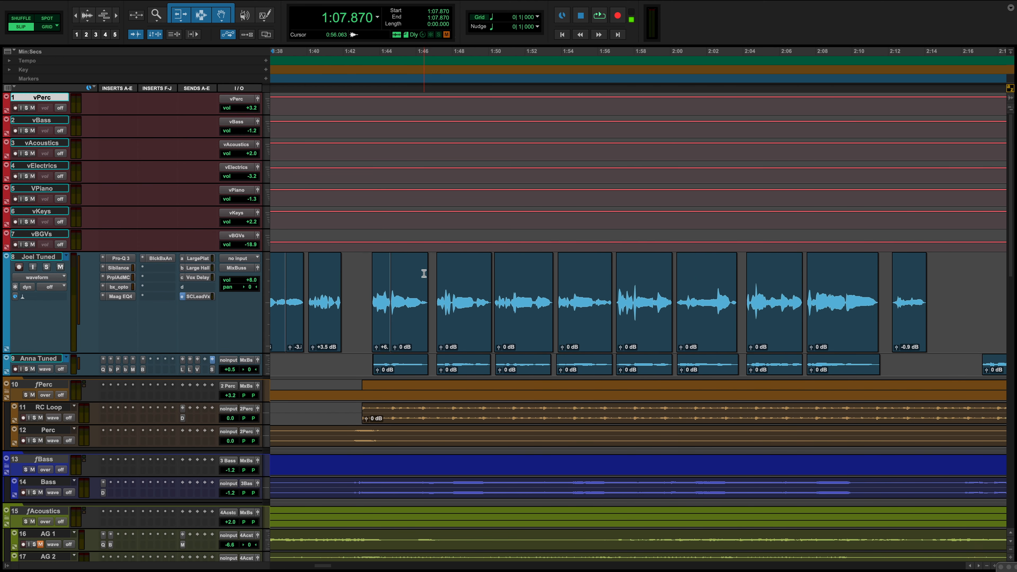
scroll(424, 273, "right", 10)
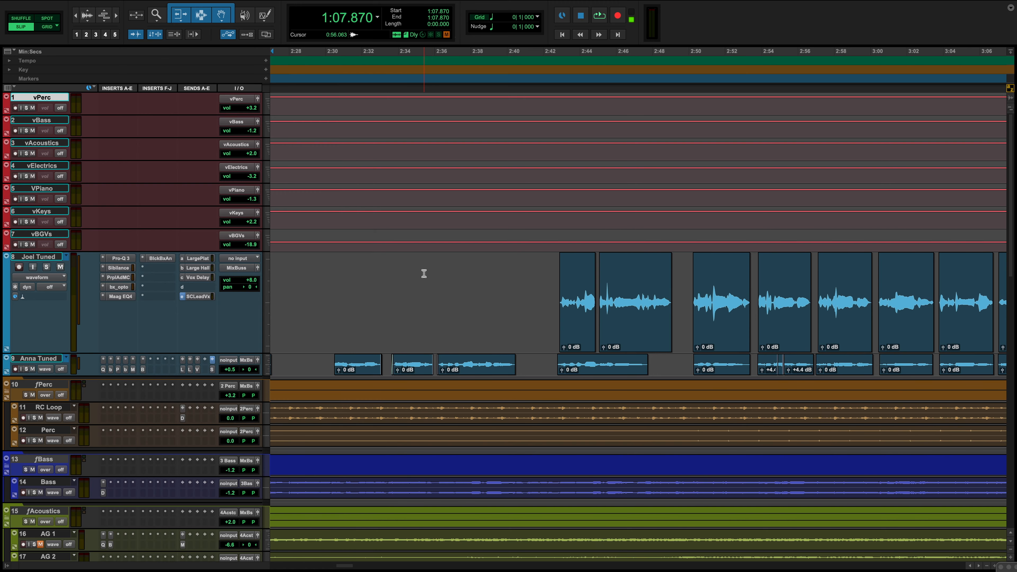
scroll(423, 274, "right", 4)
scroll(424, 273, "left", 14)
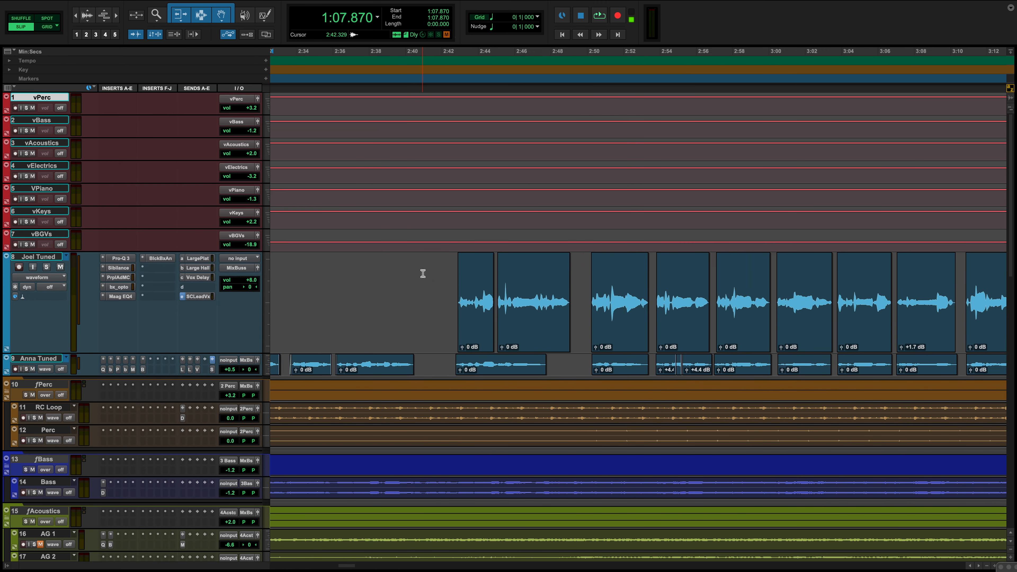
scroll(426, 273, "left", 9)
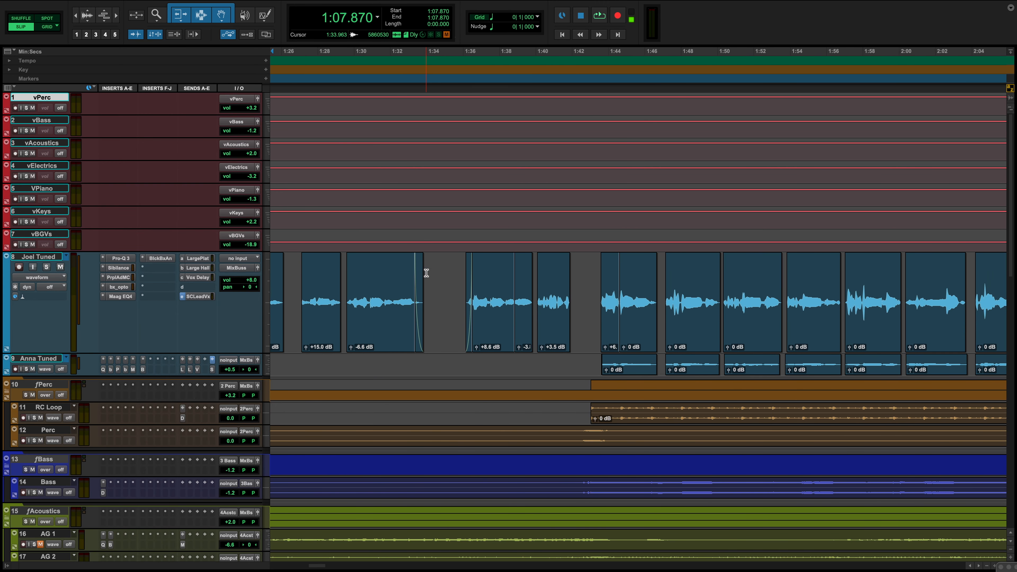
scroll(425, 272, "left", 1)
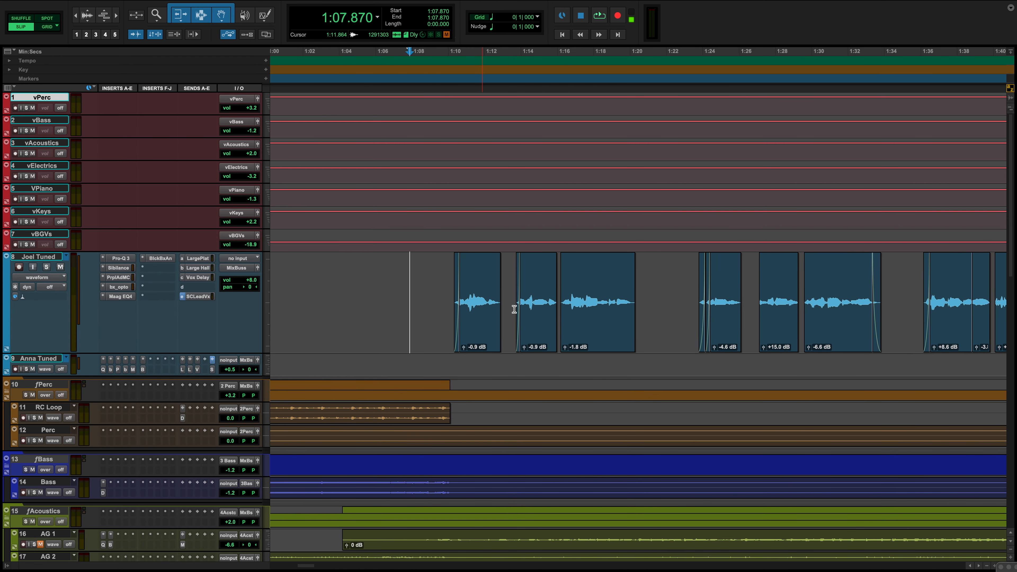
- Open the AudioSuite version of Auto-Tune Pro for the lead vocal clip starting at 1:16.192, keeping that clip in view
left_click(602, 326)
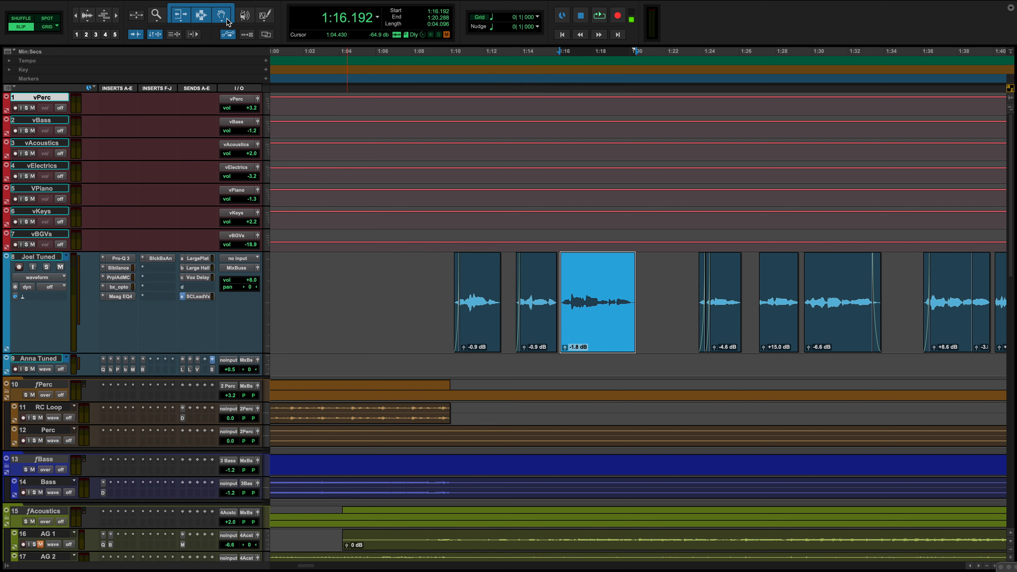
left_click(237, 7)
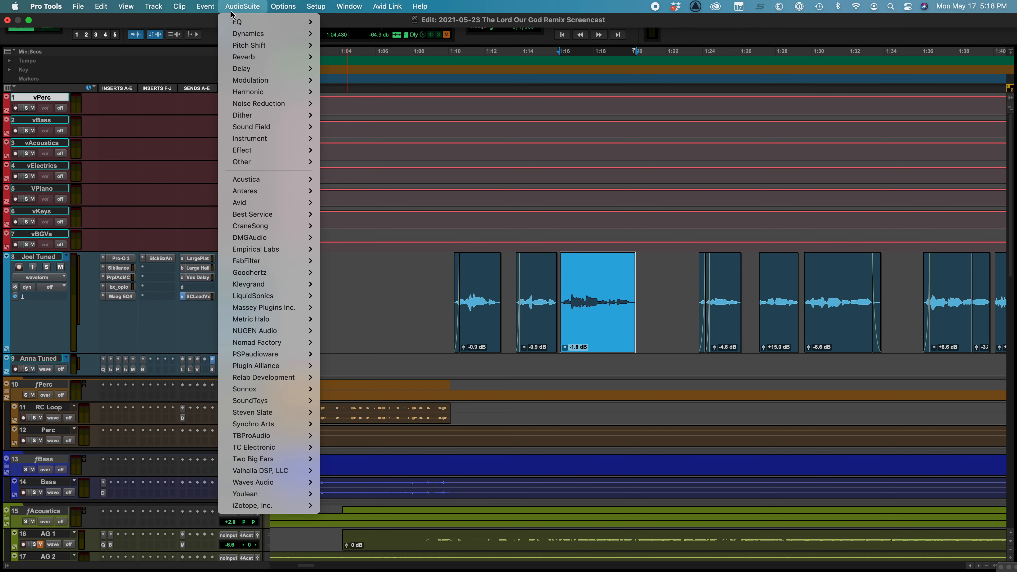
mouse_move(256, 44)
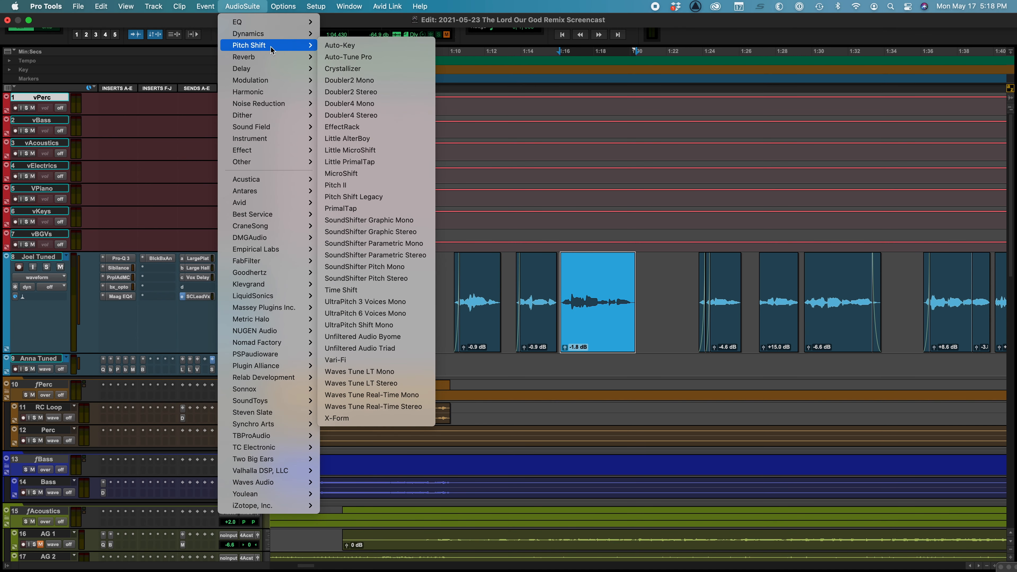
left_click(344, 57)
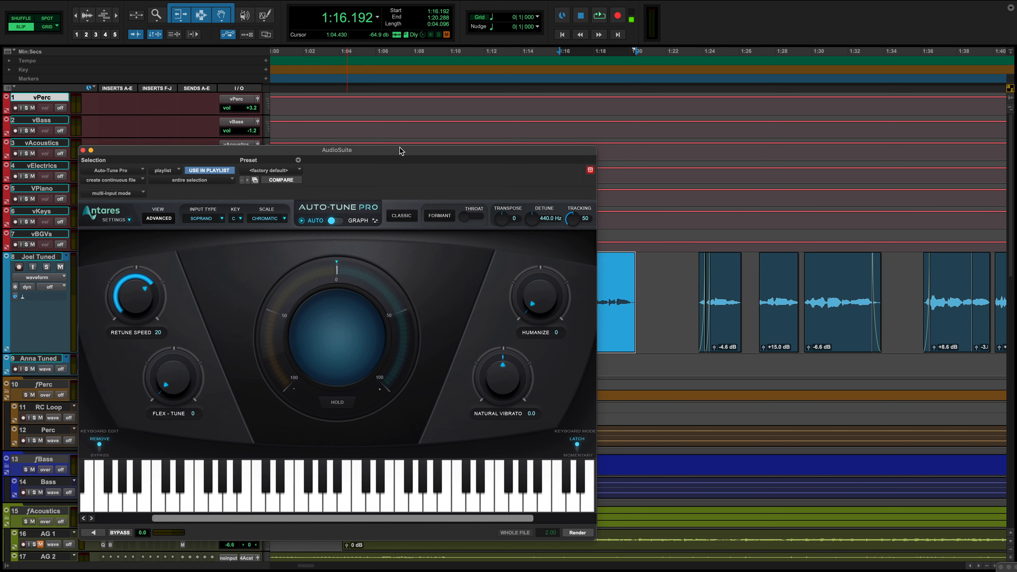
left_click_drag(400, 151, 326, 150)
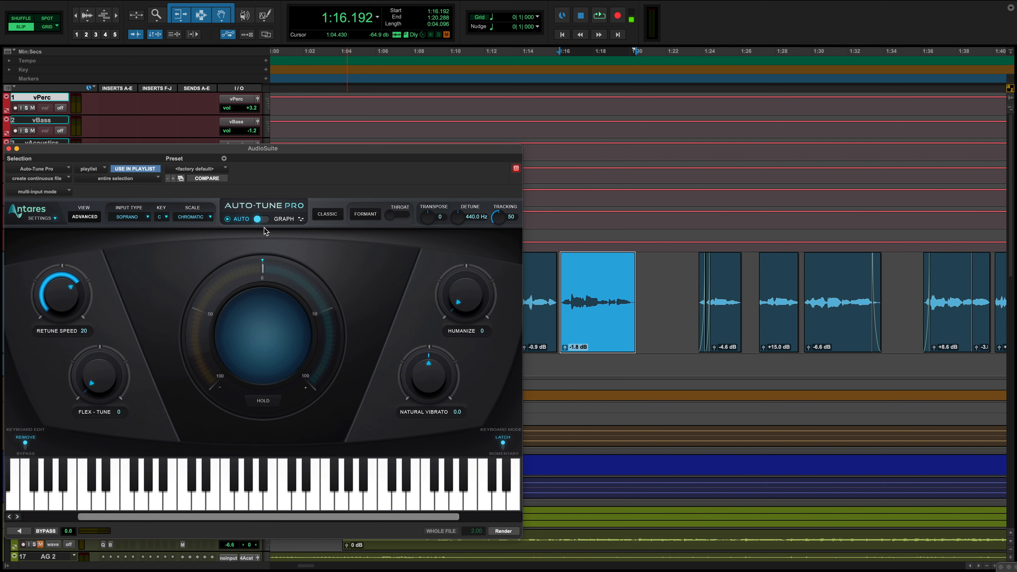
- Set Auto-Tune Pro to the Alto/Tenor input type, key of A and Major scale
left_click(133, 217)
left_click(134, 228)
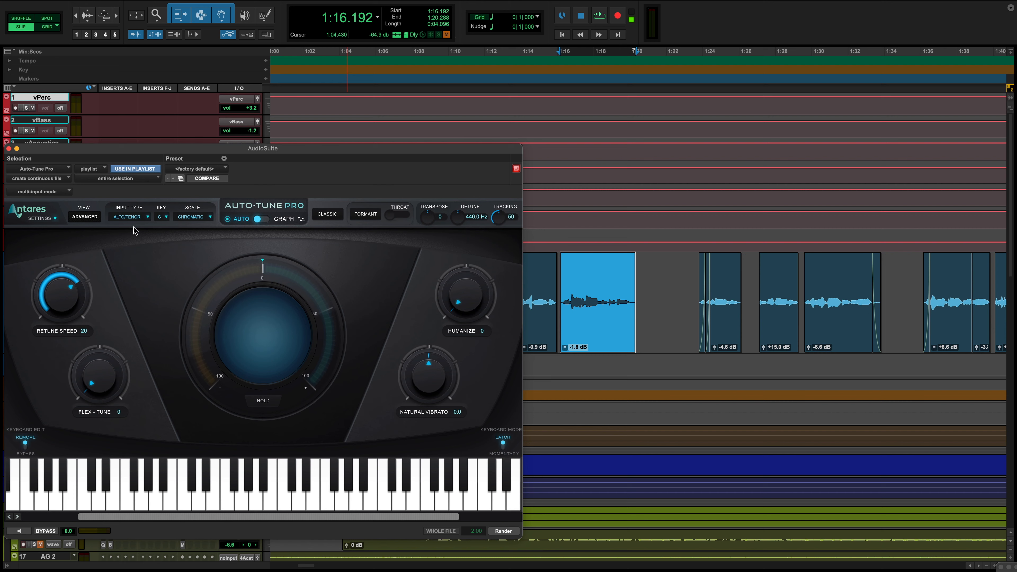
left_click(167, 220)
left_click(166, 323)
left_click(189, 222)
left_click(197, 193)
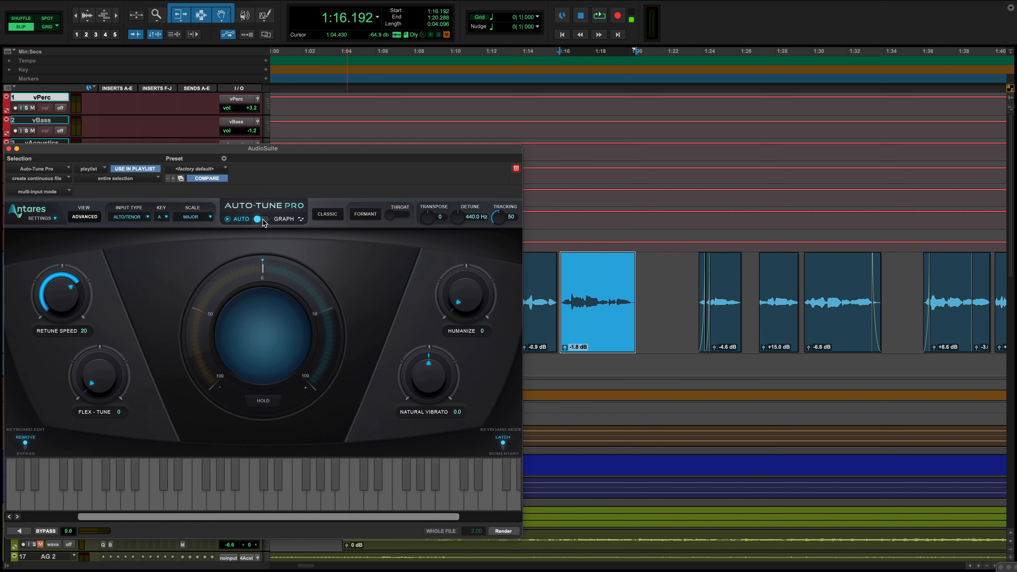
- Switch Auto-Tune Pro to Graph mode and track the pitch of the selected vocal clip
left_click(262, 220)
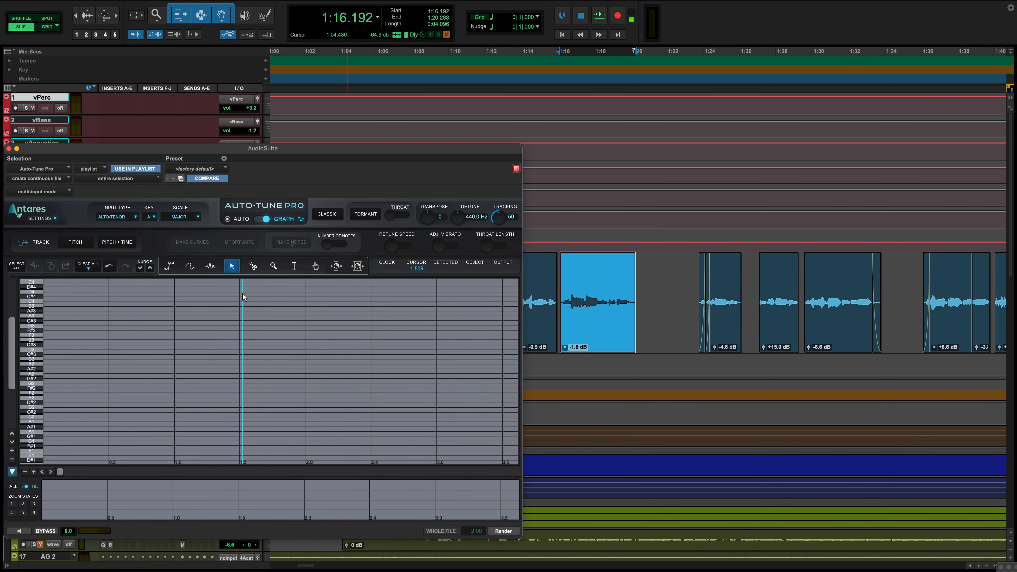
left_click(80, 242)
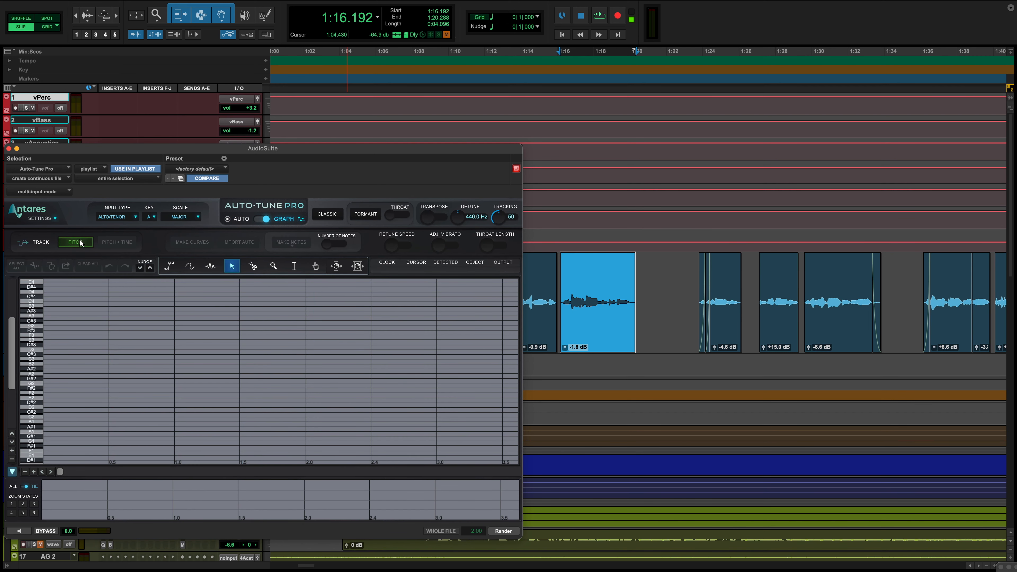
left_click(20, 531)
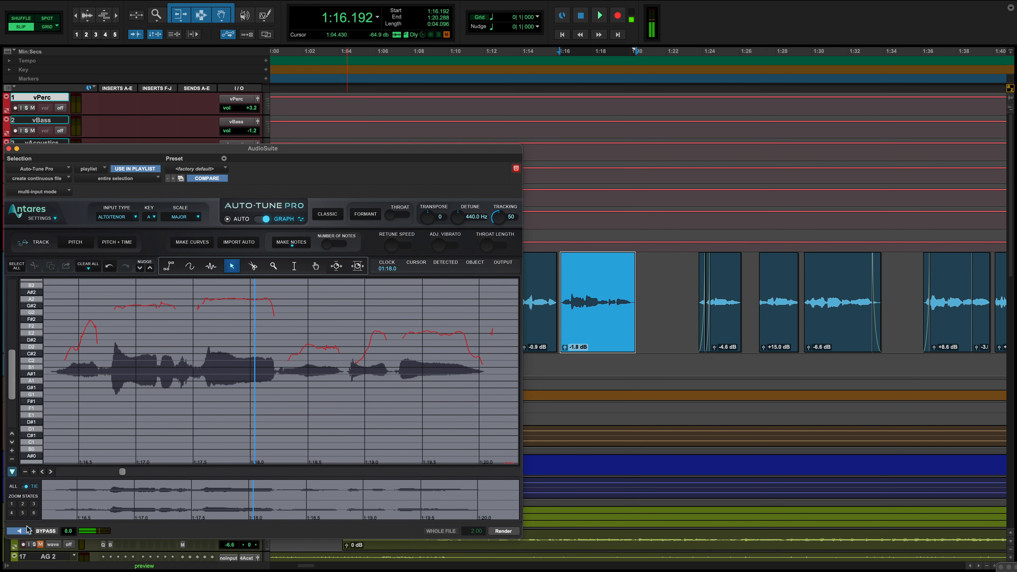
left_click(20, 531)
- Create correction curves from the tracked vocal pitch and replace them with note objects
left_click(208, 242)
left_click(231, 242)
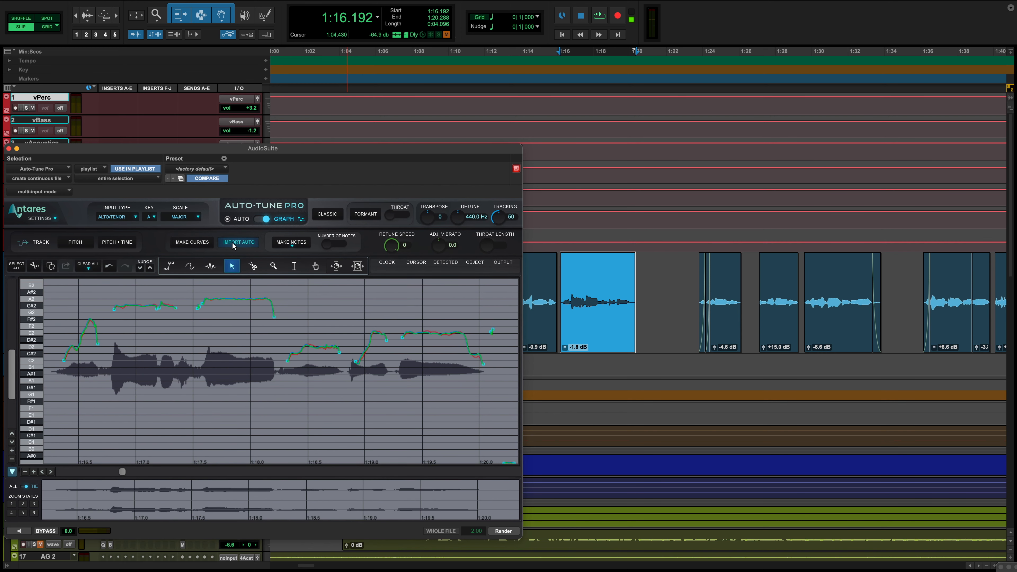
left_click(286, 243)
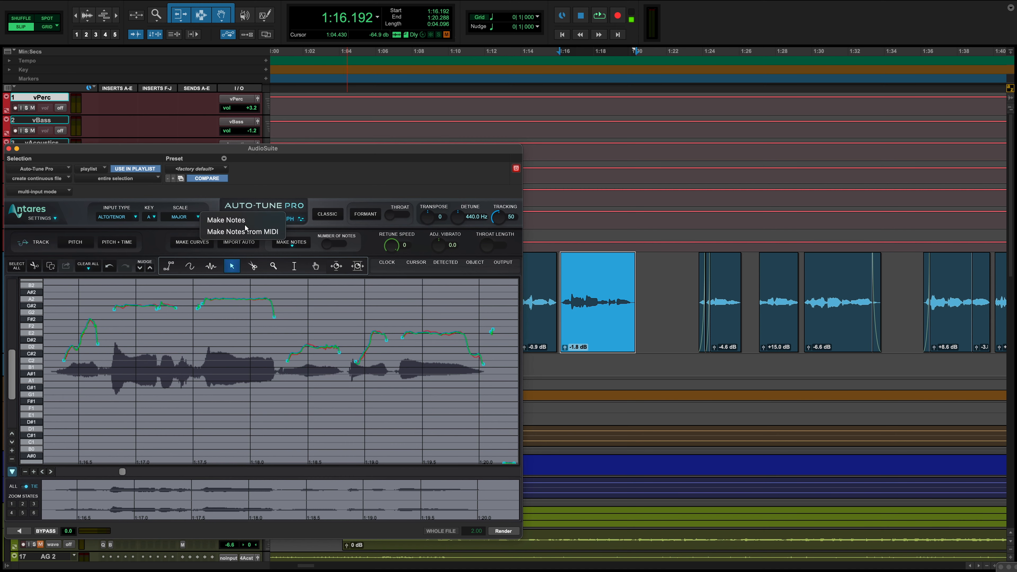
left_click(245, 221)
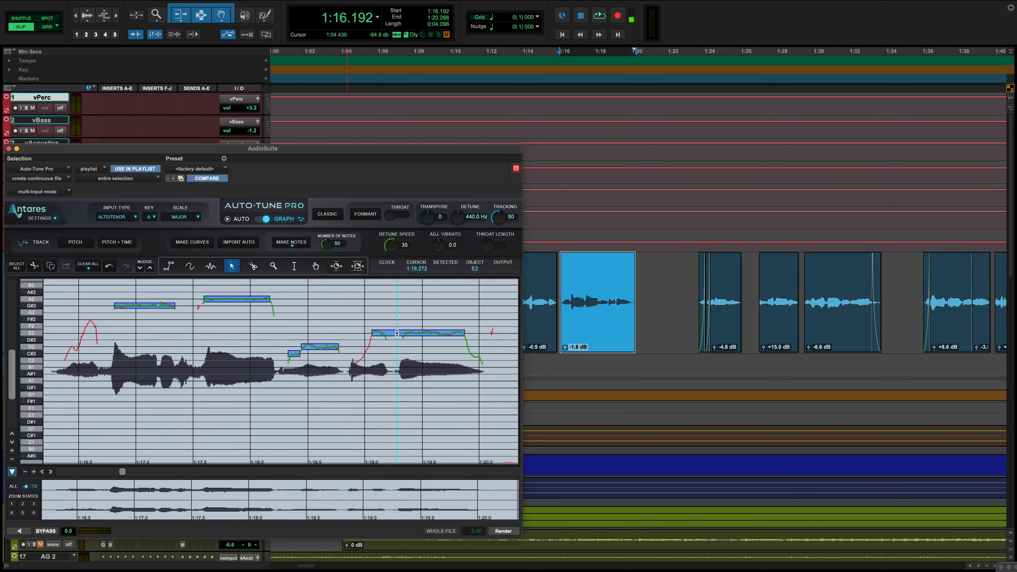
- Select the long E2 note around 1:19 and draw a short correction curve across its middle
left_click(294, 266)
left_click(400, 371)
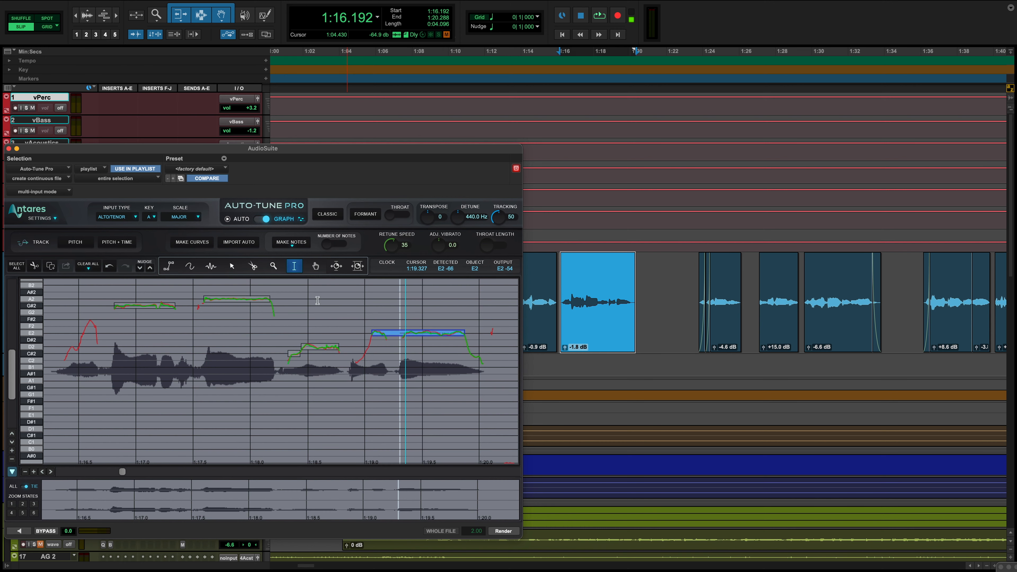
left_click(231, 266)
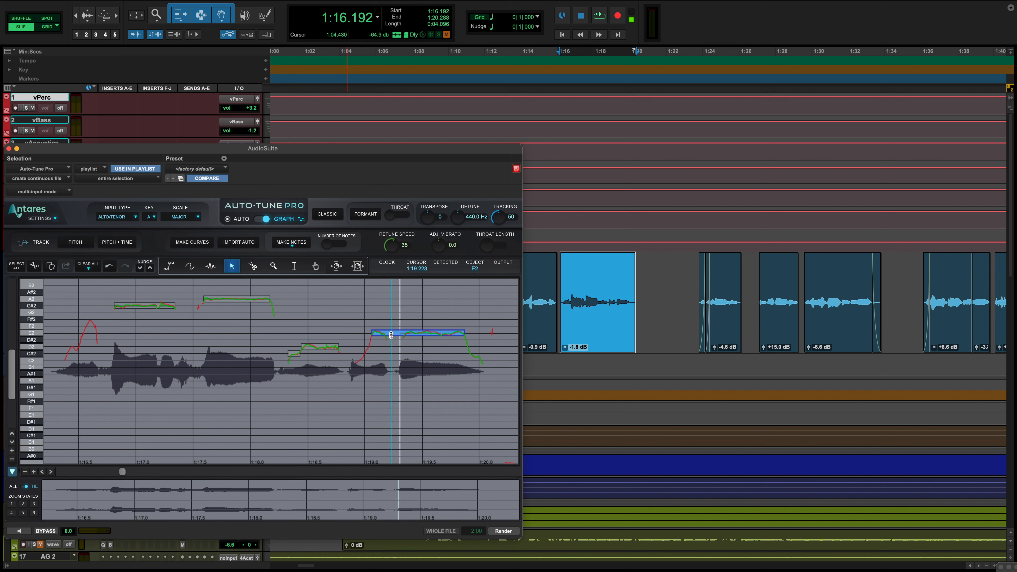
mouse_move(391, 335)
left_mouse_down()
mouse_move(393, 326)
mouse_move(395, 338)
left_mouse_up()
left_click(191, 265)
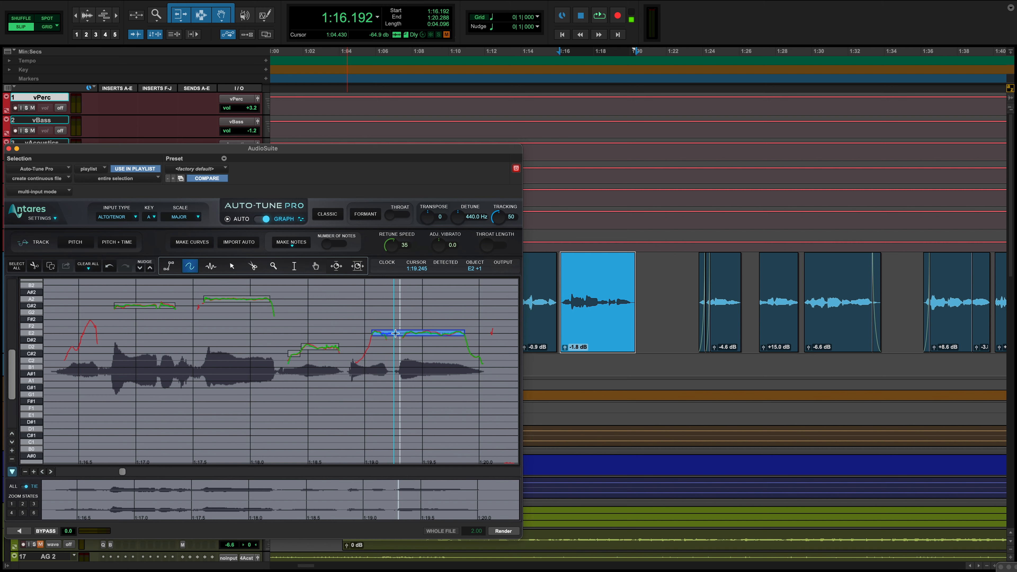
left_click_drag(406, 332, 409, 333)
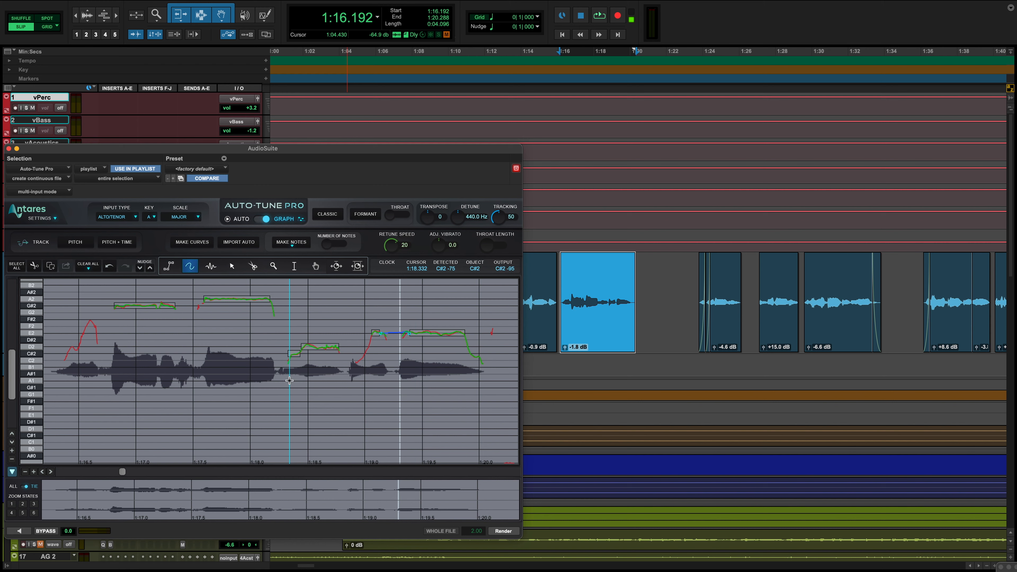
- Clear all data from the Auto-Tune pitch graph
left_click(89, 265)
left_click(90, 281)
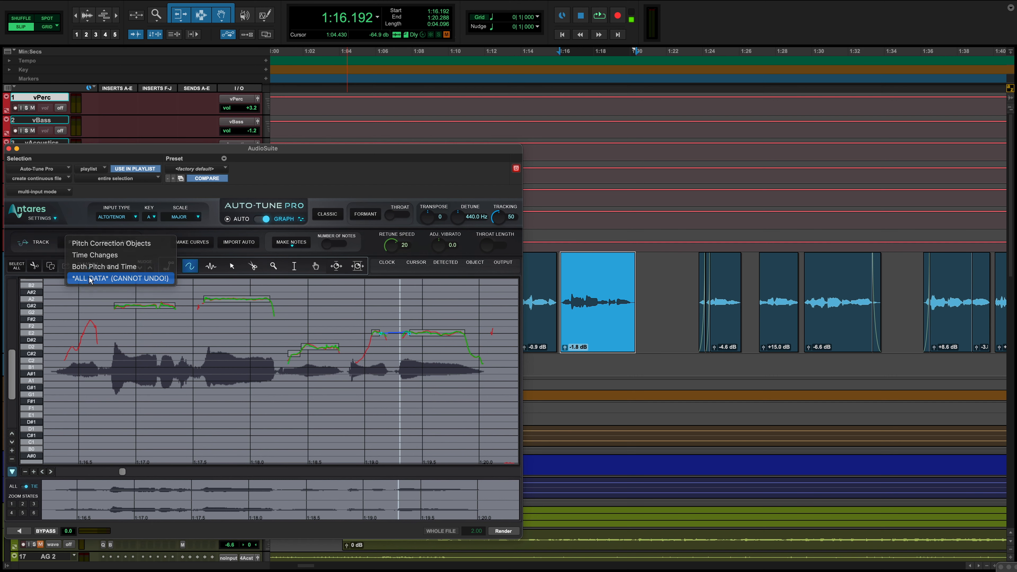
- Close the AudioSuite window and place the edit cursor just before the first lead vocal clip
left_click(9, 149)
left_click(443, 277)
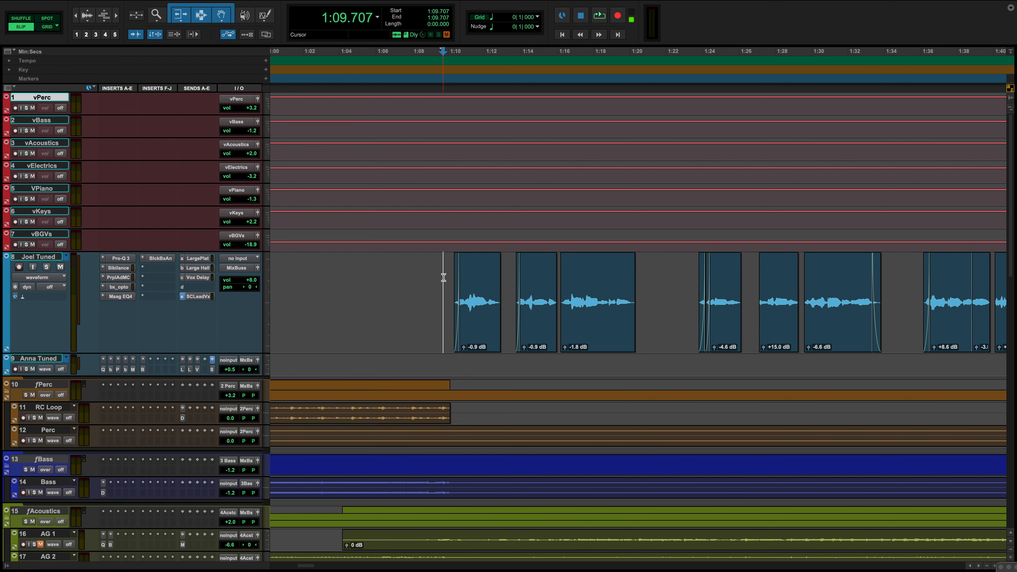
- Examine the clip gain edits across the lead vocal track, selecting the +15.0 dB clip around 1:28
key("r")
key("r")
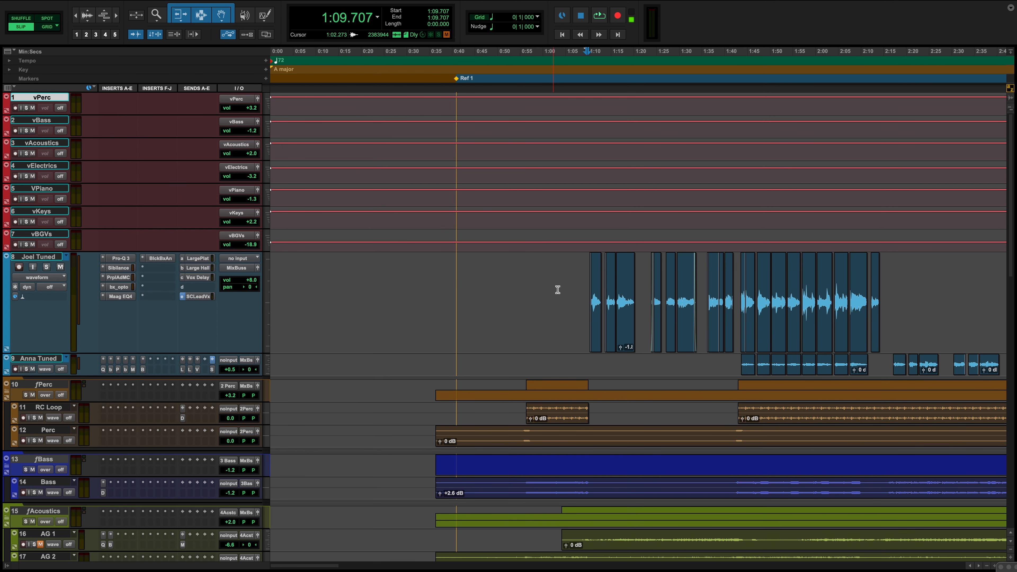
key("r")
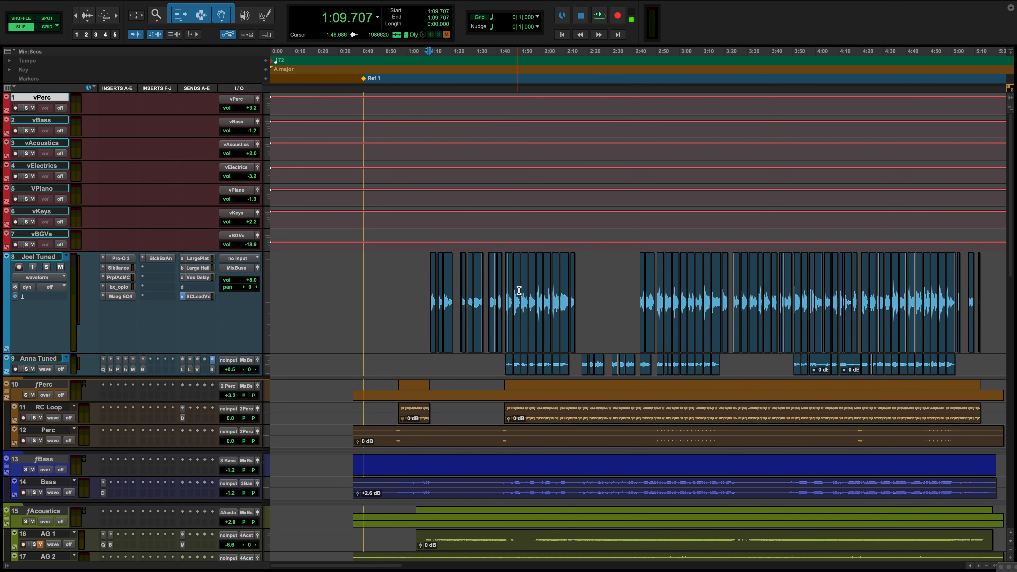
scroll(518, 291, "right", 4)
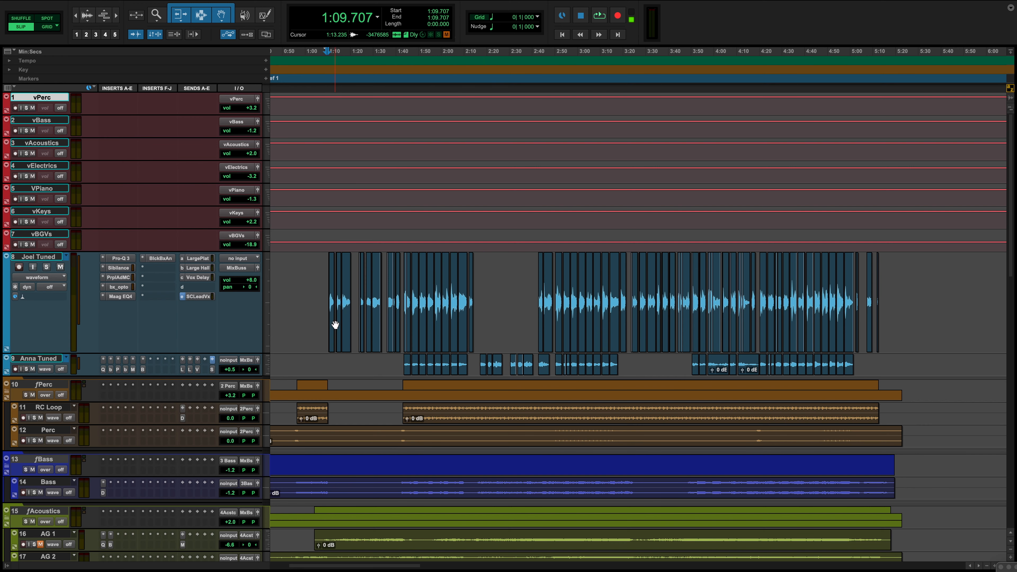
key("ctrl+]")
key("ctrl+]")
key("ctrl+]")
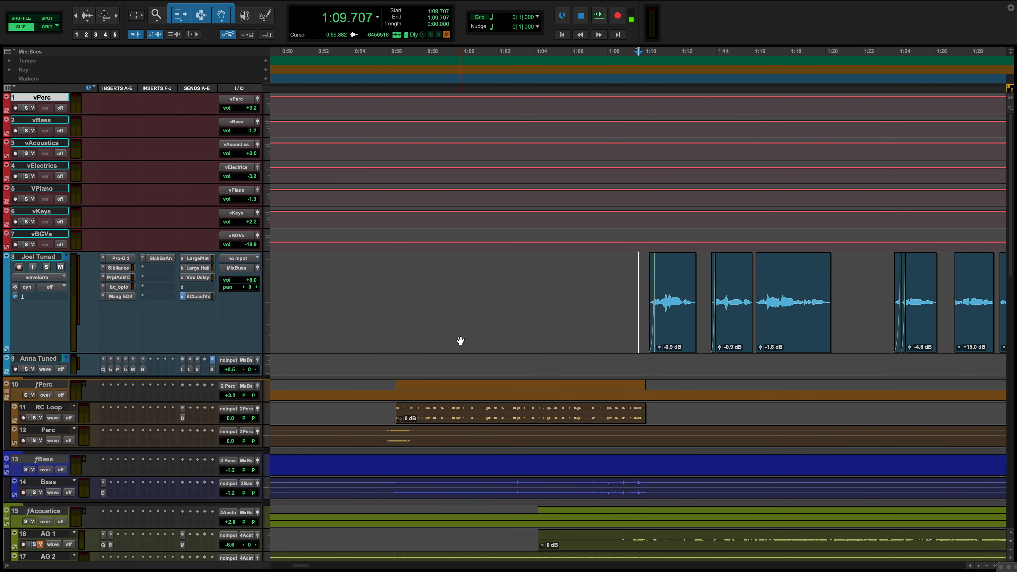
scroll(460, 341, "right", 5)
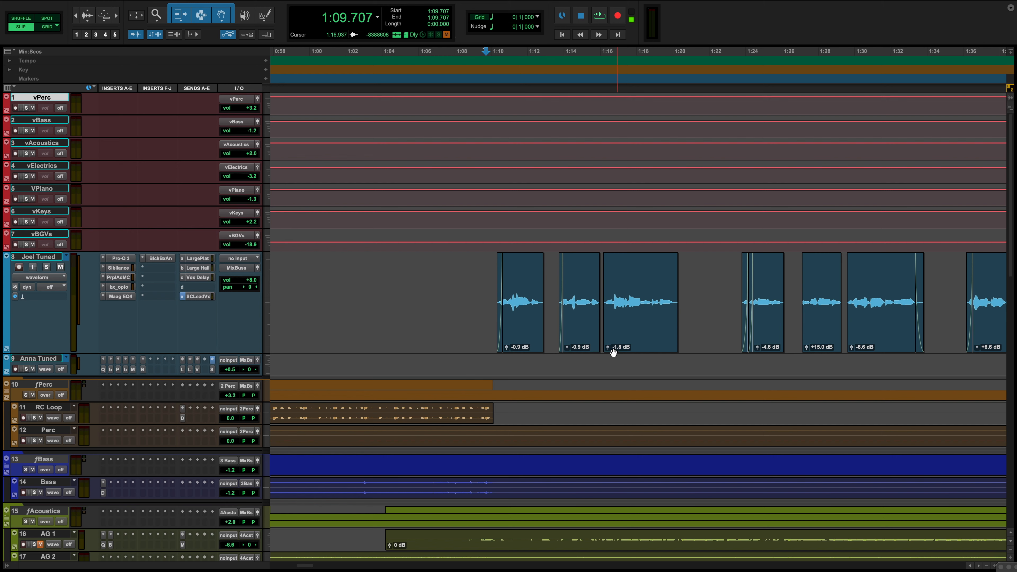
left_click(825, 329)
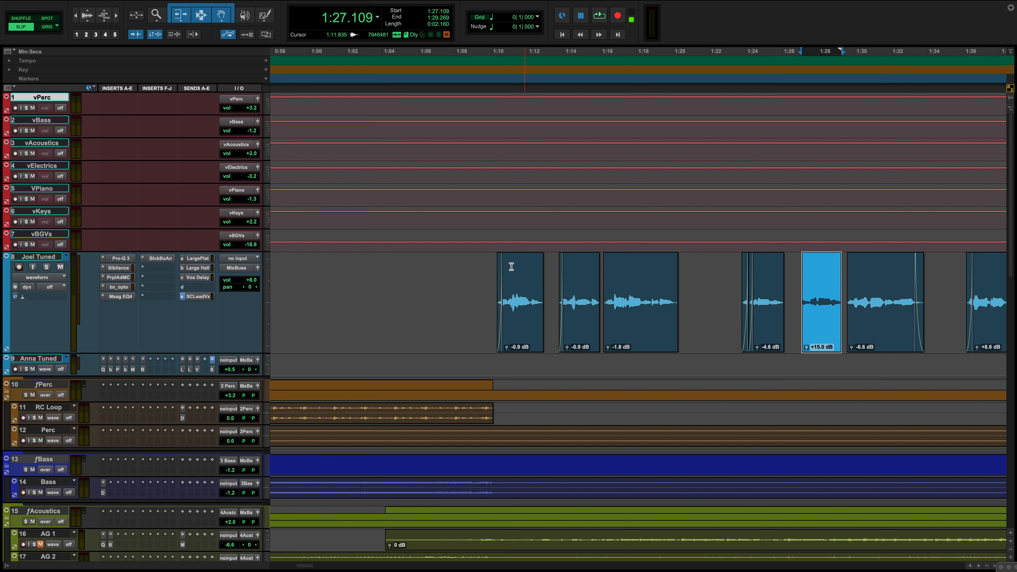
left_click(487, 275)
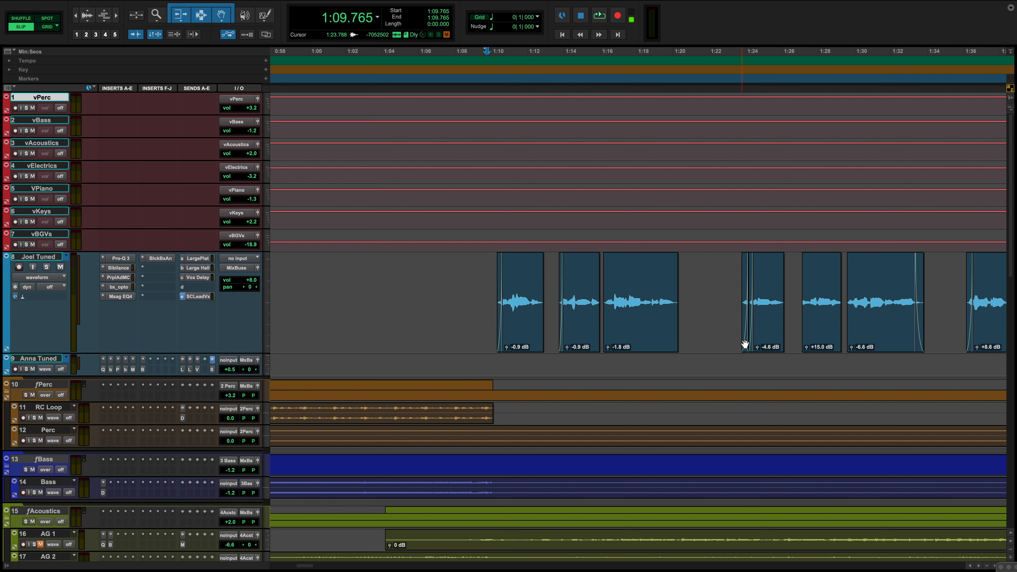
- Inspect the short separated clips with fade-ins at 1:36, 3:23 and 3:27 on the lead vocal track
left_click(971, 336)
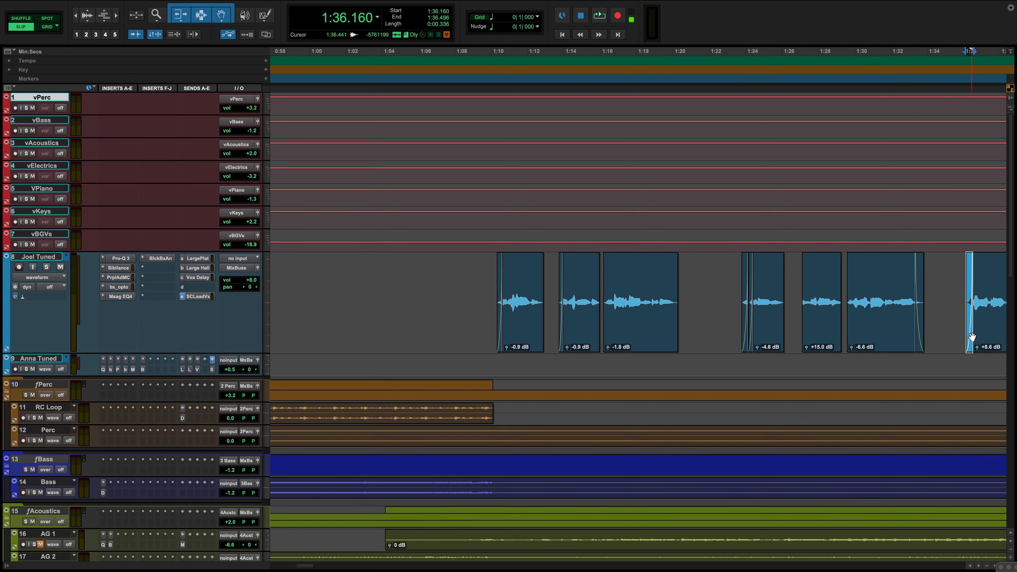
scroll(971, 336, "right", 5)
scroll(971, 337, "right", 10)
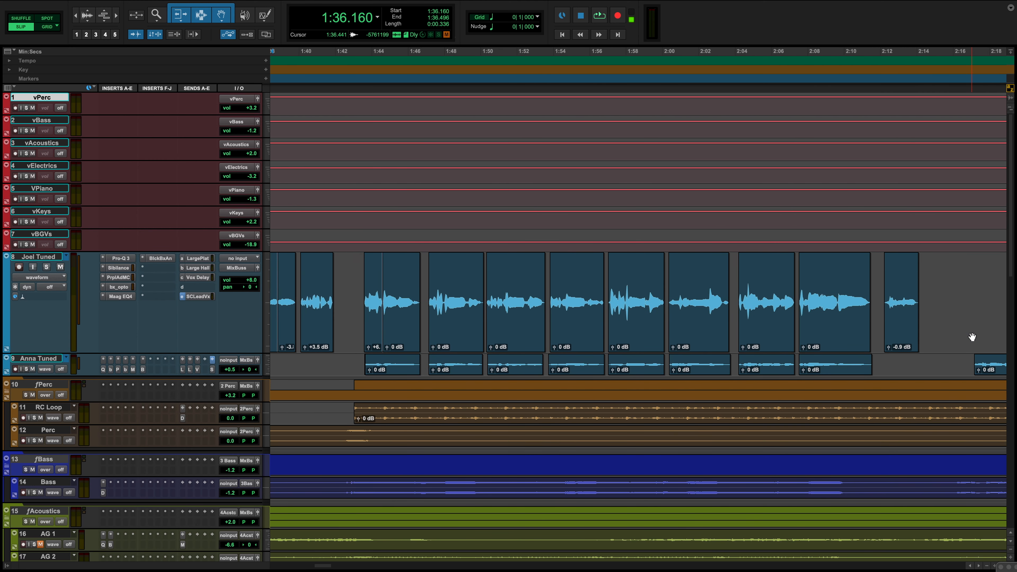
scroll(971, 337, "right", 12)
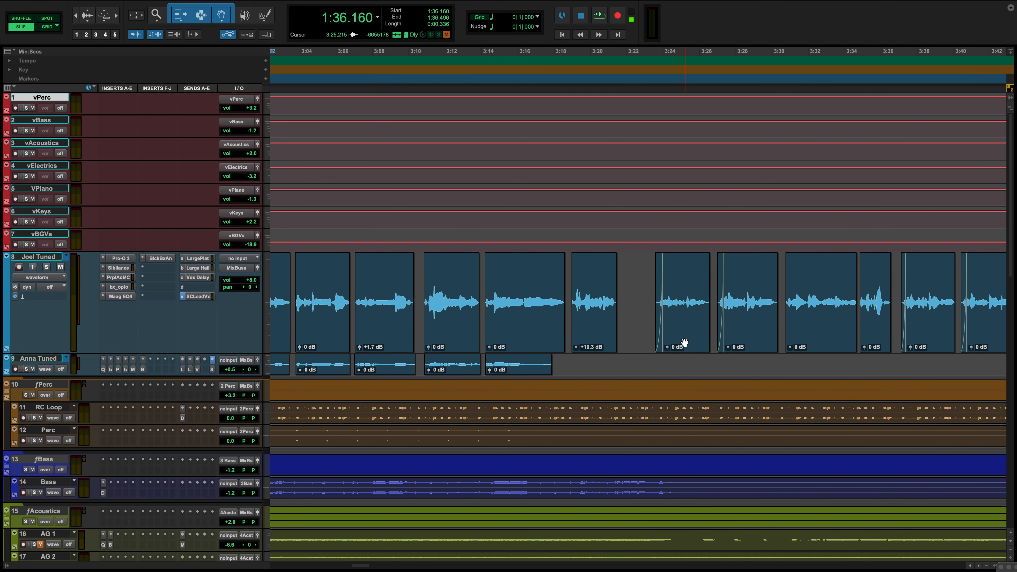
left_click(662, 350)
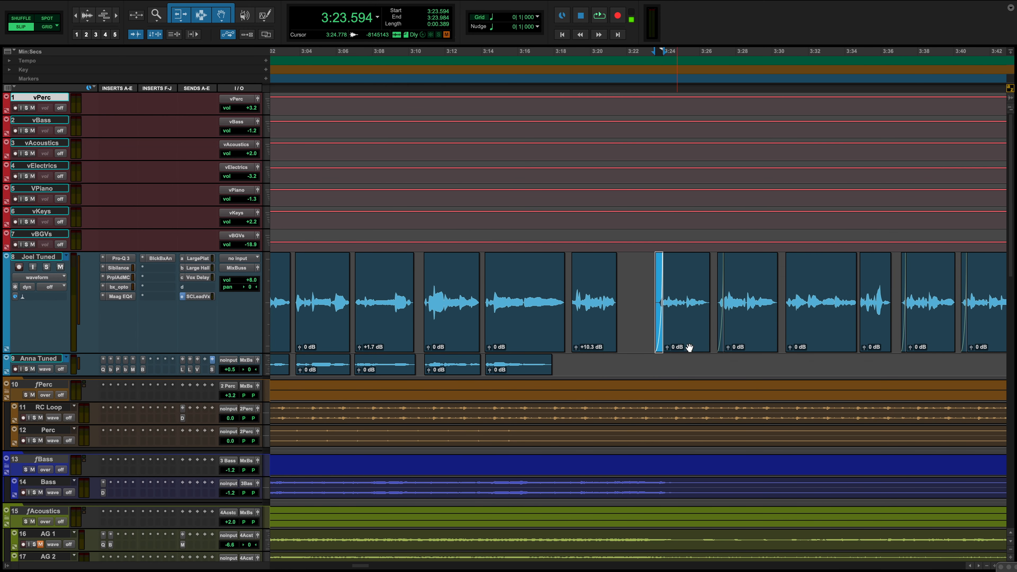
left_click(720, 348)
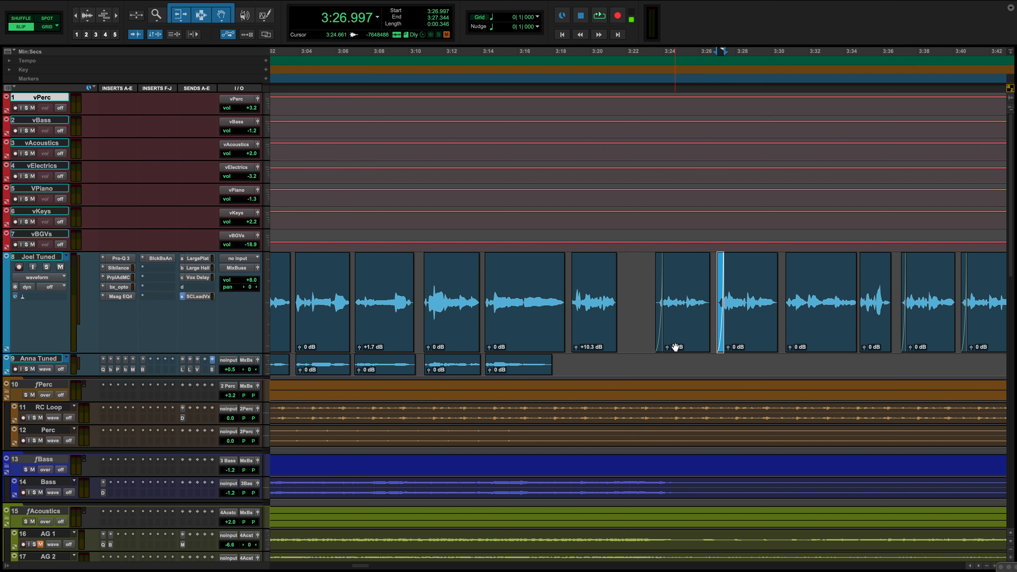
left_click(642, 292)
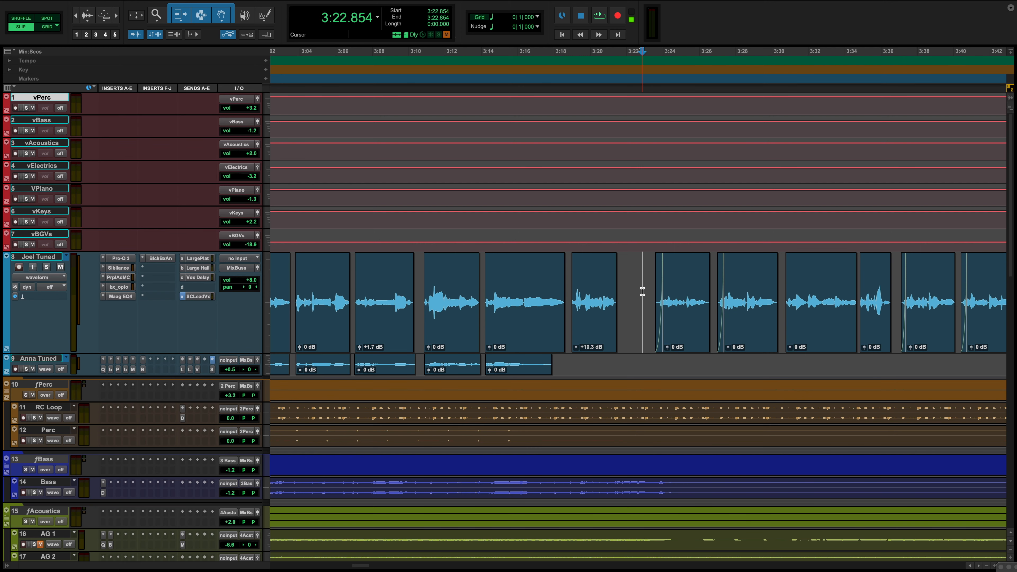
- Review the Pro-Q 3 equalizer and Sibilance de-esser settings on the lead vocal track, closing each plug-in
scroll(642, 292, "left", 15)
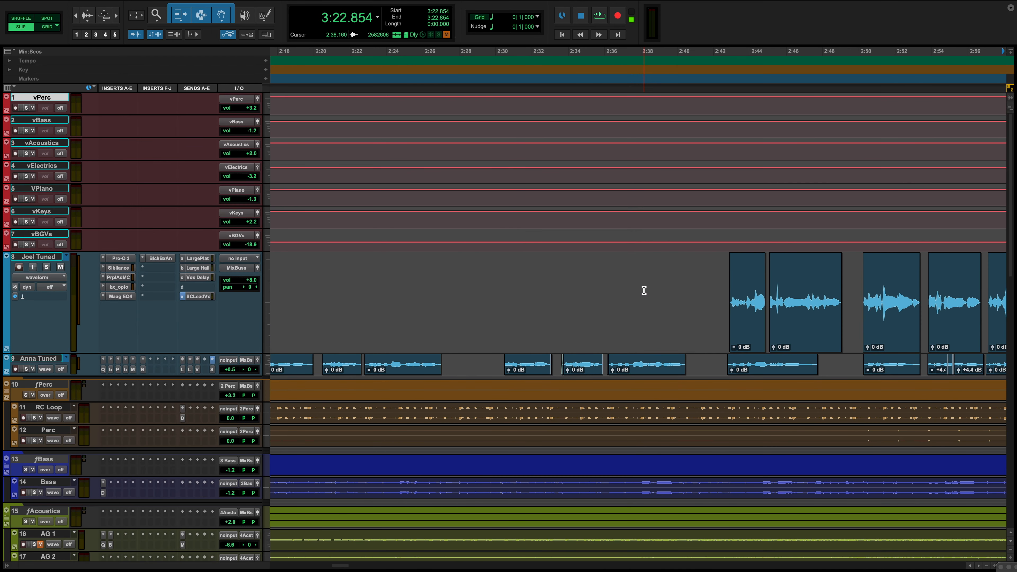
scroll(644, 291, "down", 6)
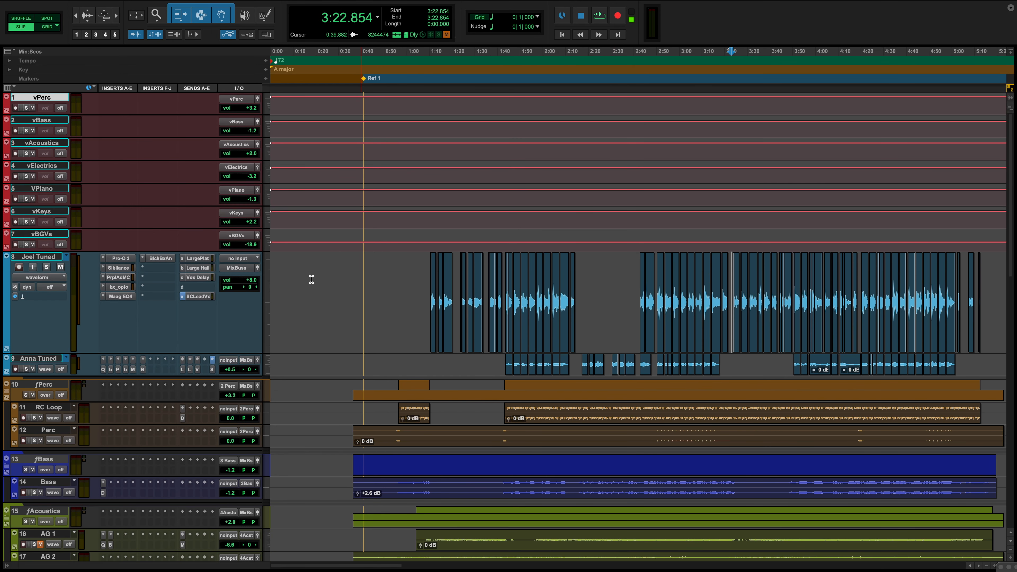
left_click(118, 259)
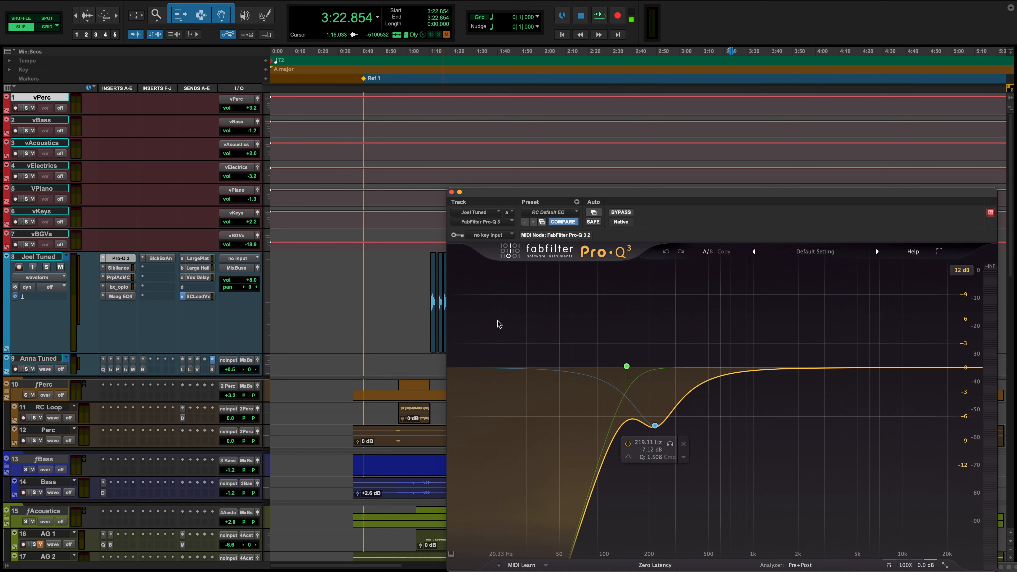
left_click(452, 192)
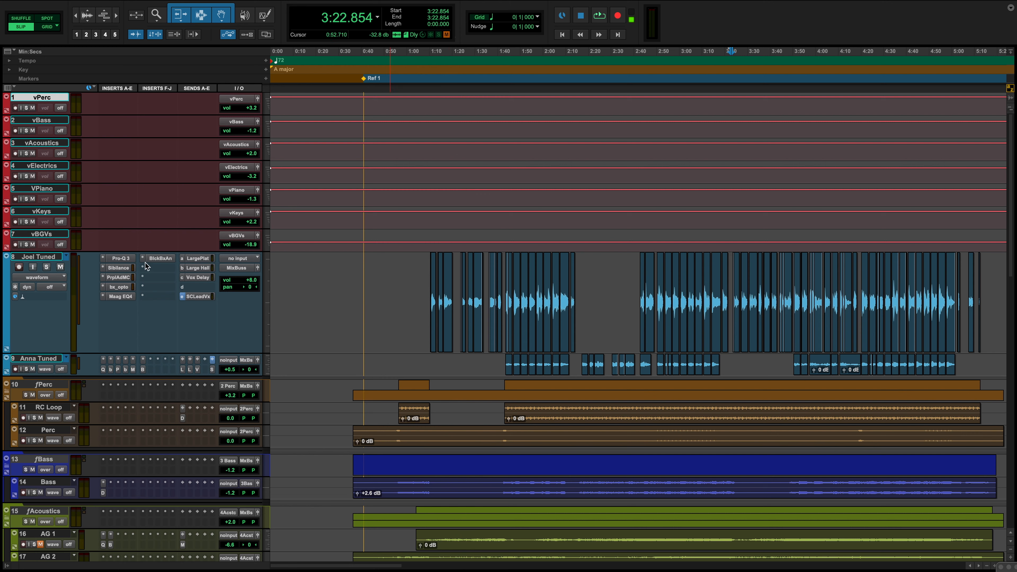
left_click(119, 267)
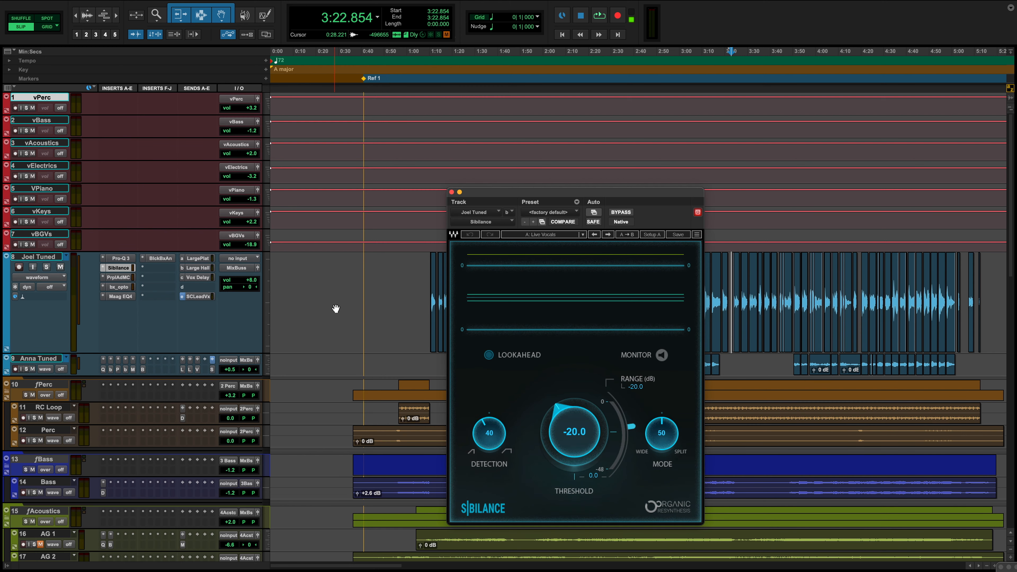
left_click(452, 192)
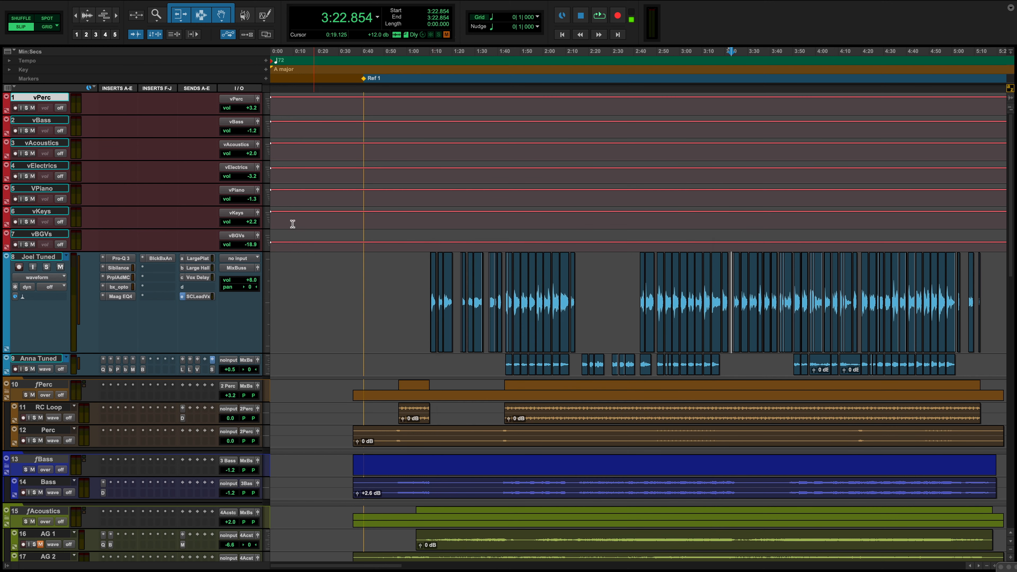
- Review the Purple Audio MC77 and bx_opto compressor settings on the lead vocal track and dismiss the message notification
left_click(119, 278)
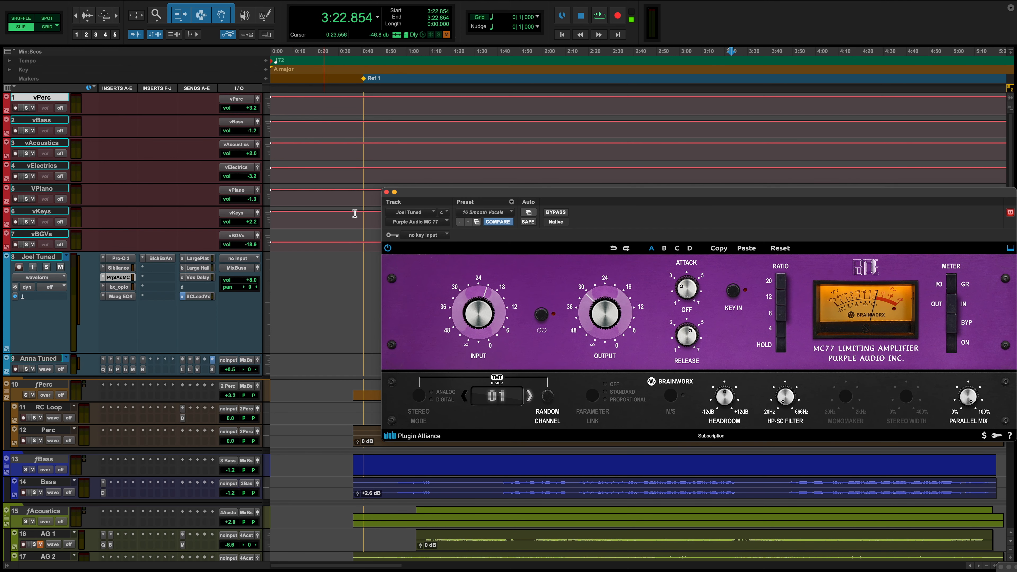
left_click(386, 193)
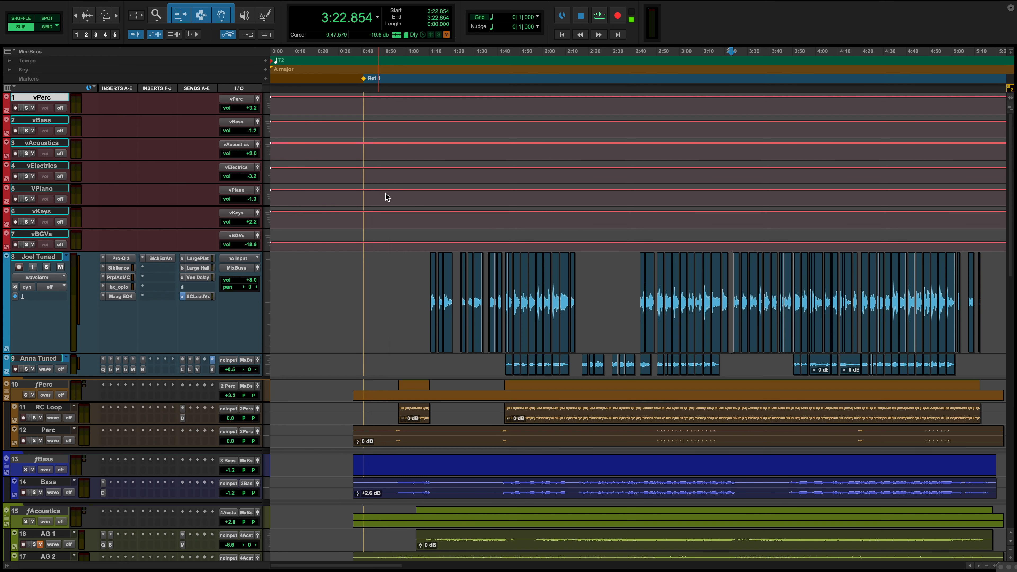
left_click(124, 288)
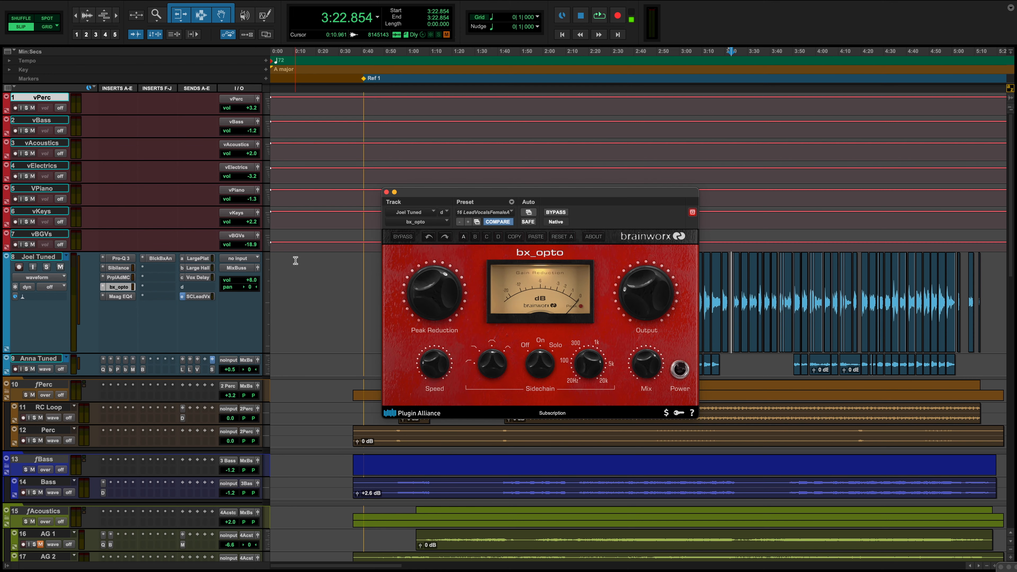
left_click(386, 192)
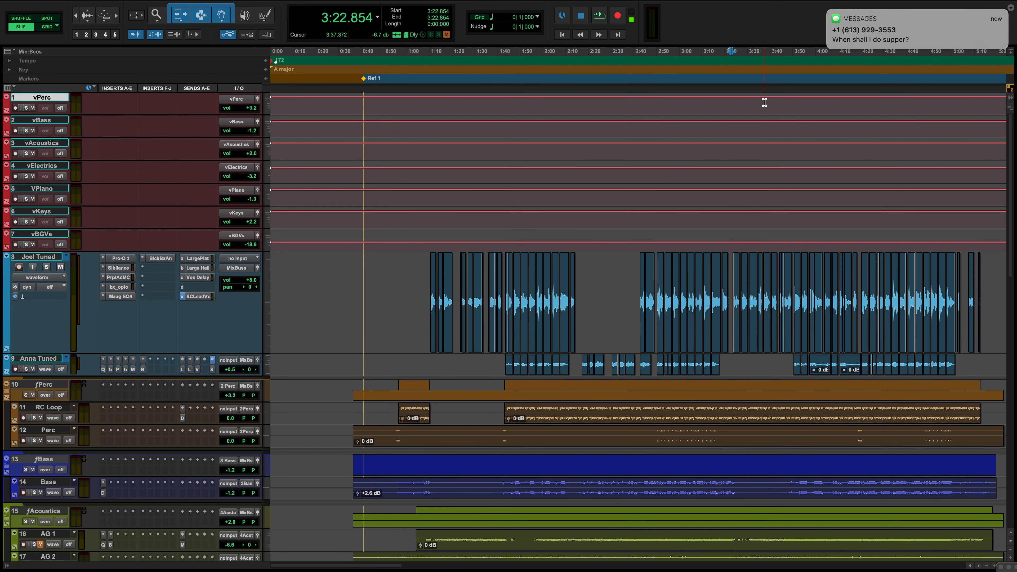
mouse_move(927, 28)
left_click(828, 11)
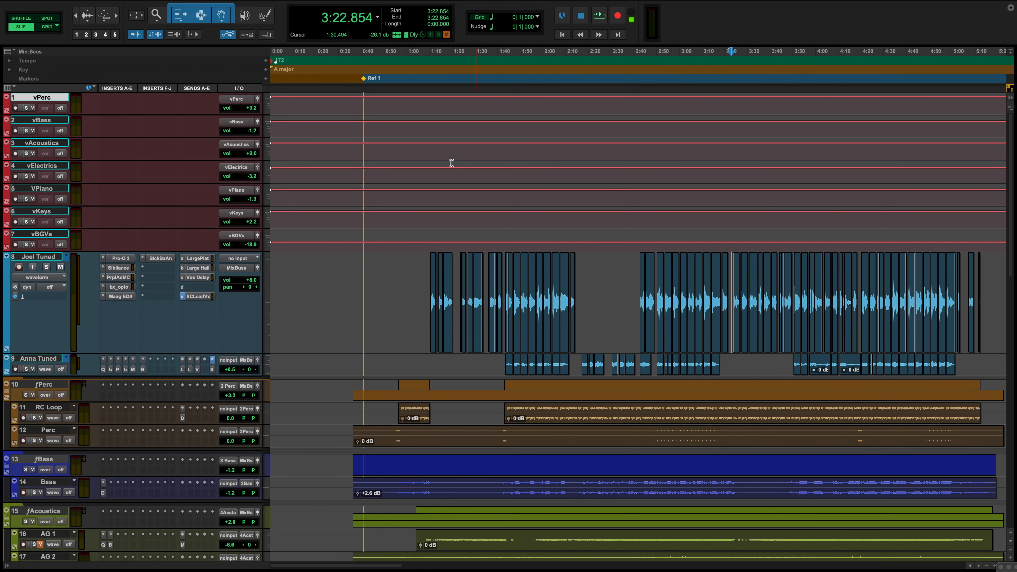
- Review the Maag EQ4 and Black Box HG-2 settings on the lead vocal track and close the plug-in window
left_click(119, 296)
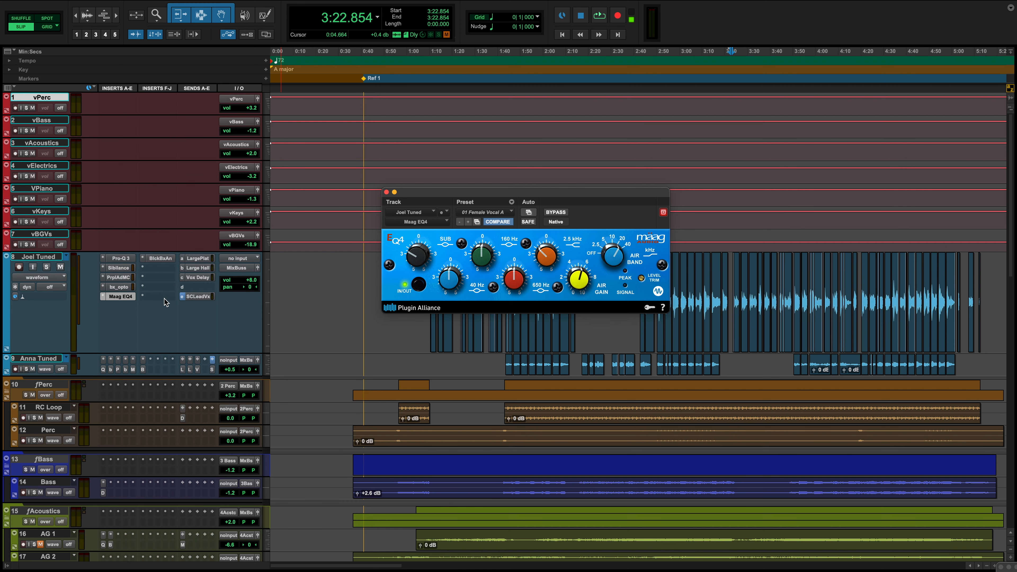
left_click(160, 261)
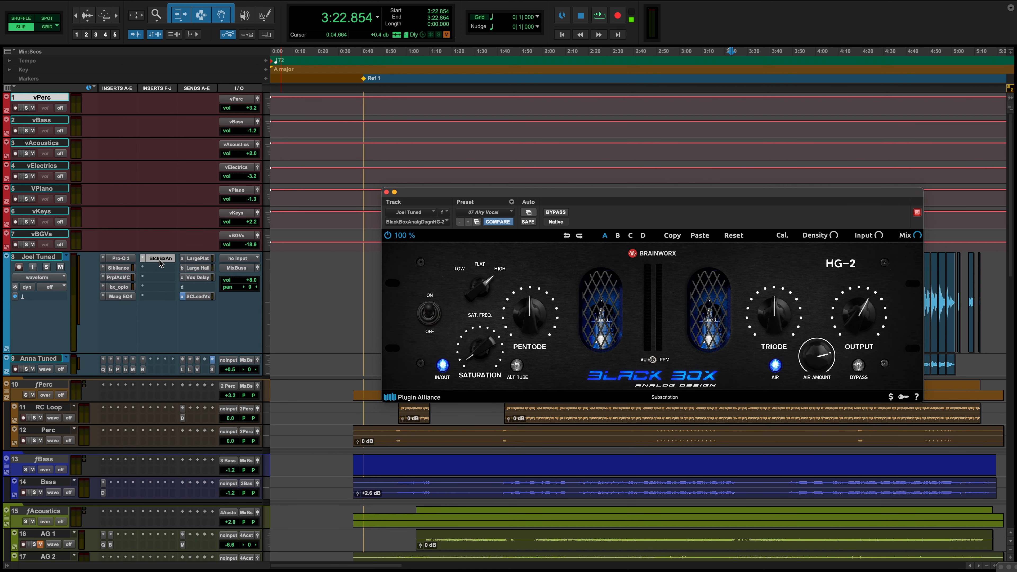
left_click(386, 193)
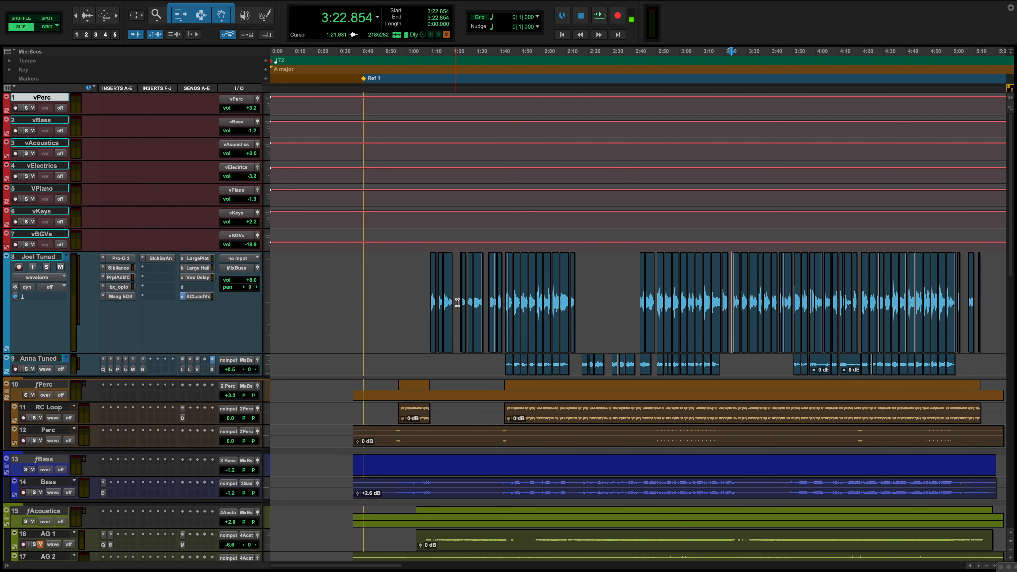
- Check the lead vocal's send levels to the large plate, Large Hall, Vox Delay and SC Lead Vox buses
left_click(196, 259)
left_click(193, 268)
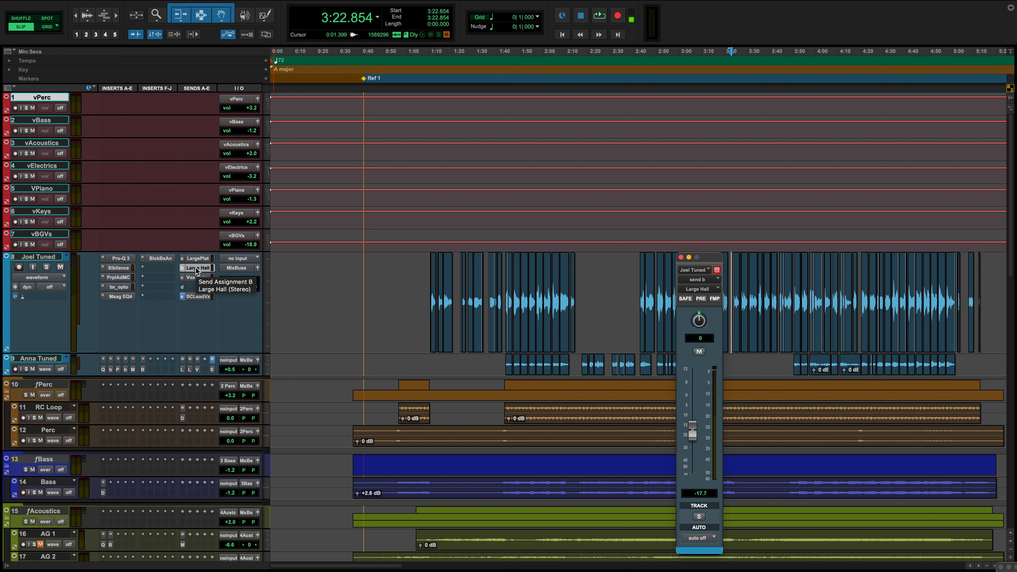
left_click(193, 279)
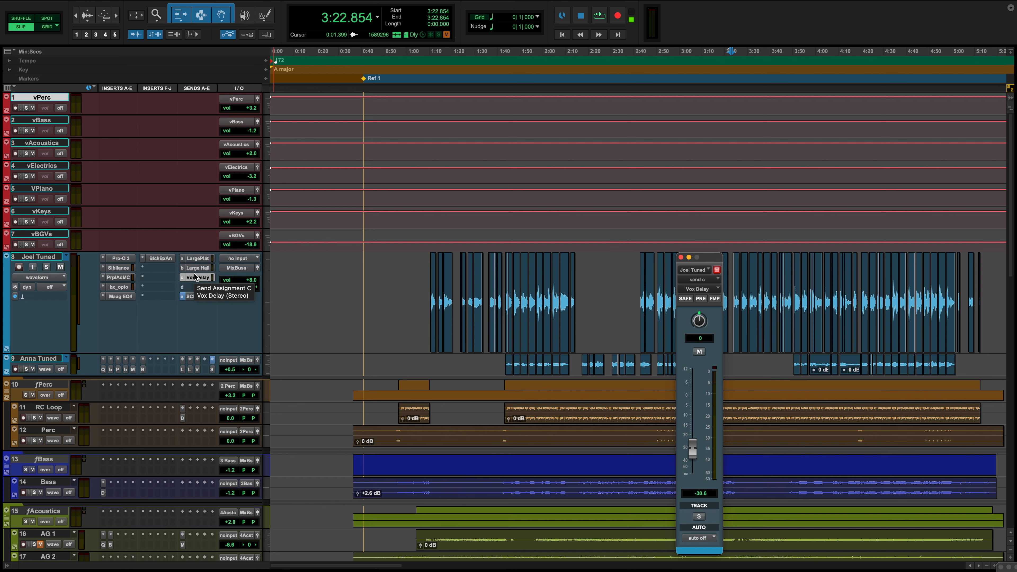
left_click(681, 257)
left_click(199, 297)
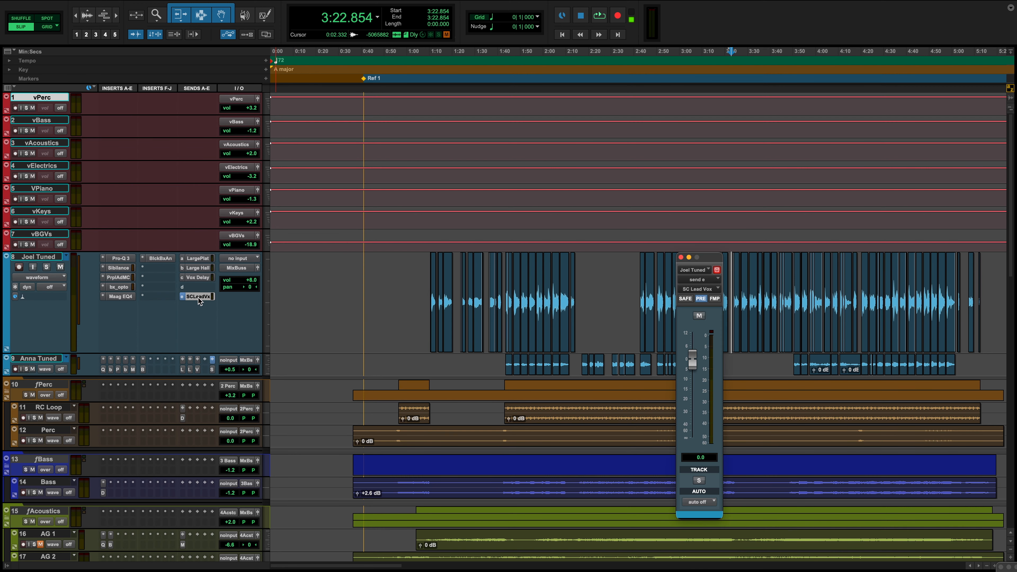
- Inspect the H-Delay and the C1 compressor keyed from SC Lead Vox on the Vocal Delay track
scroll(210, 317, "down", 15)
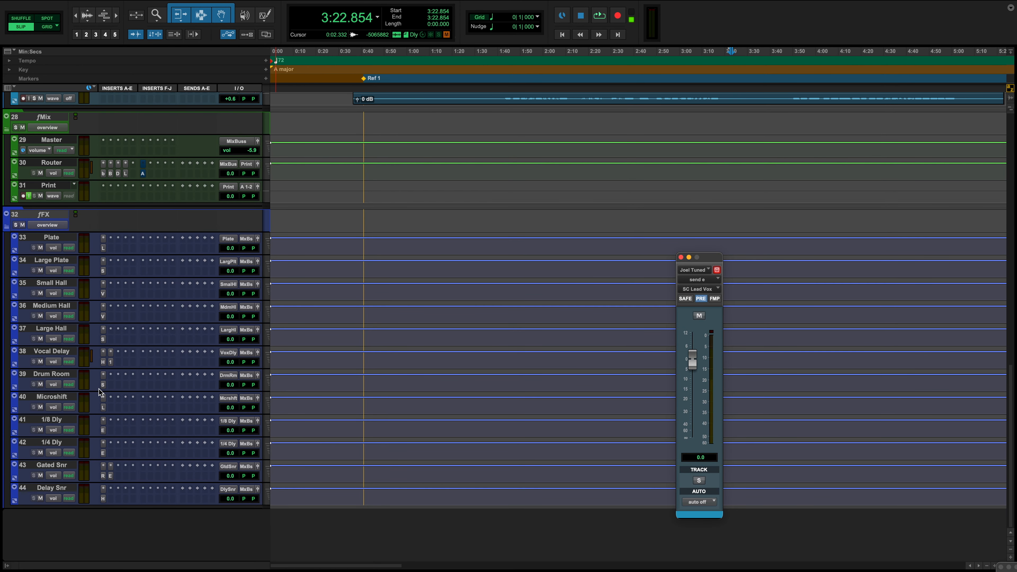
left_click(104, 361)
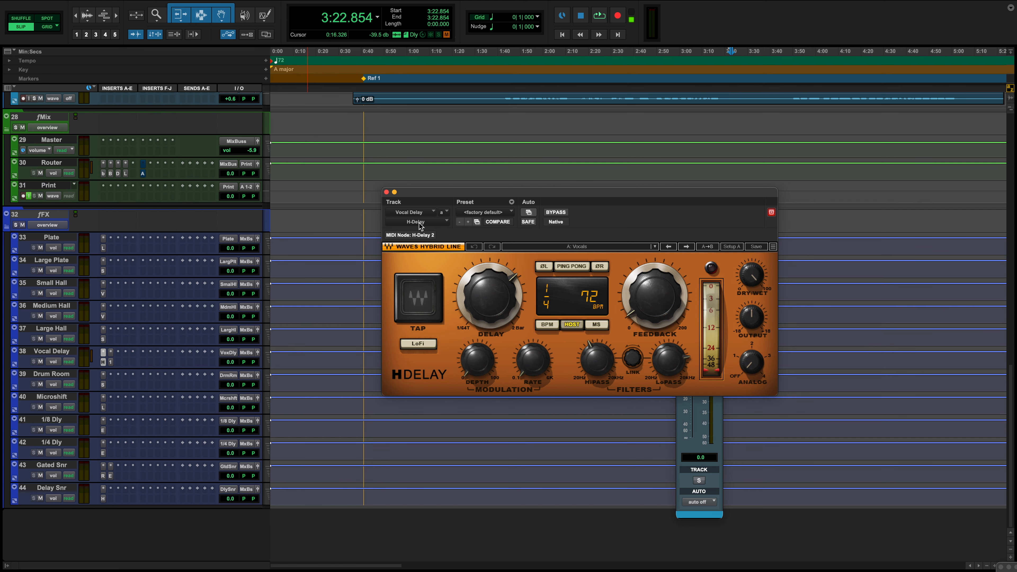
left_click(386, 192)
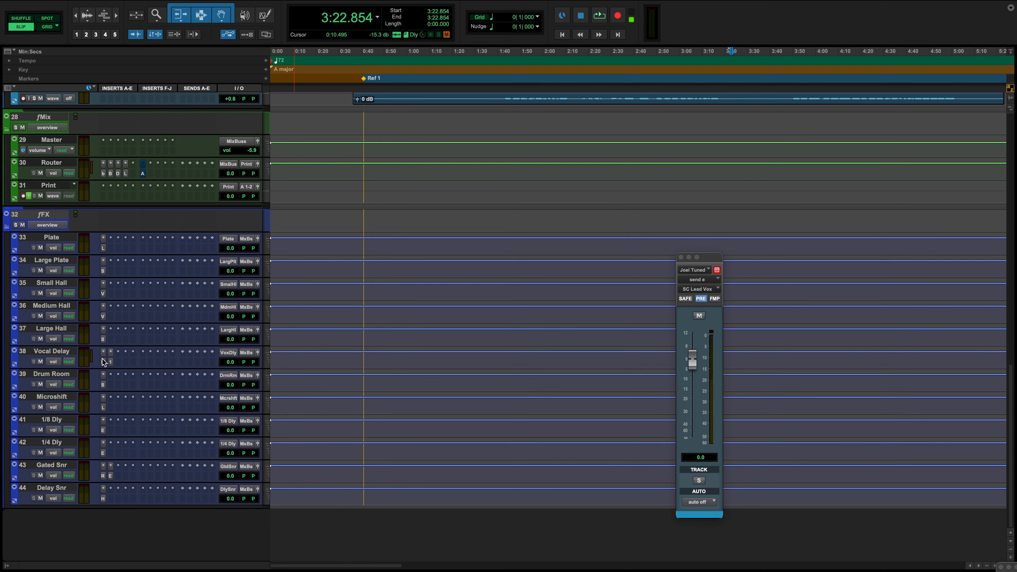
left_click(111, 362)
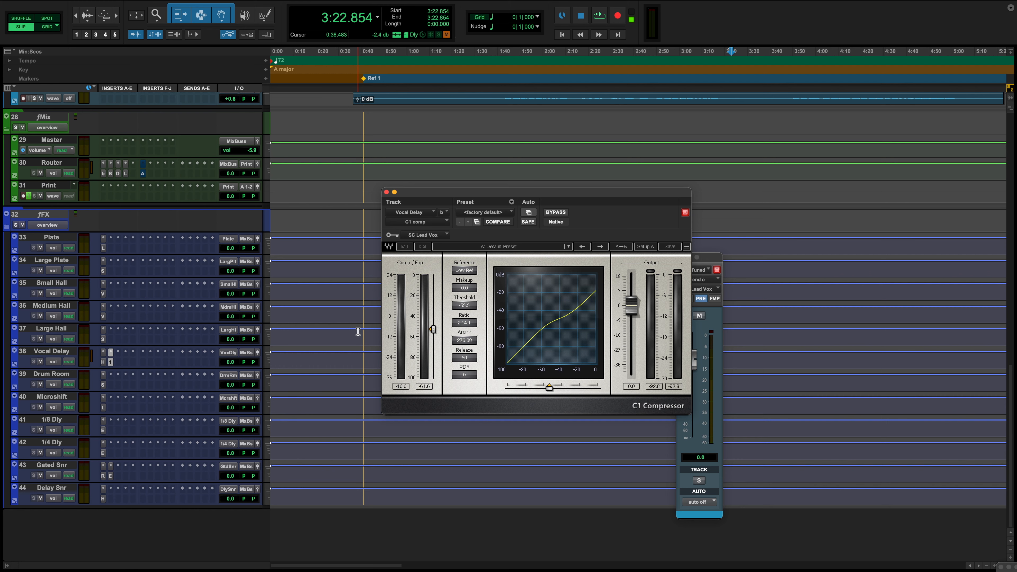
- Close the C1 Compressor and SC Lead Vox send windows and reduce the lead vocal track's height to match the track below
left_click(386, 192)
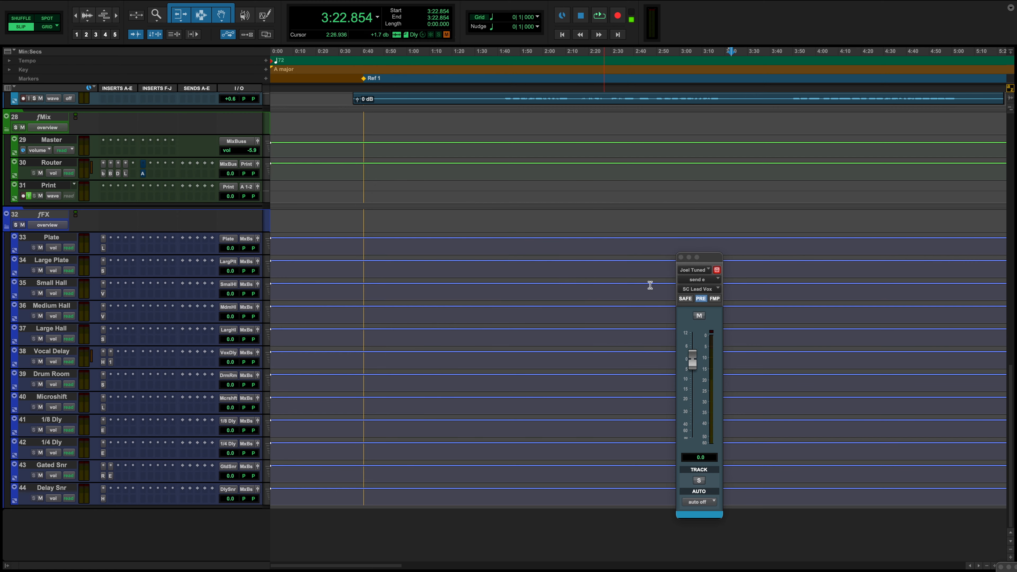
left_click(681, 258)
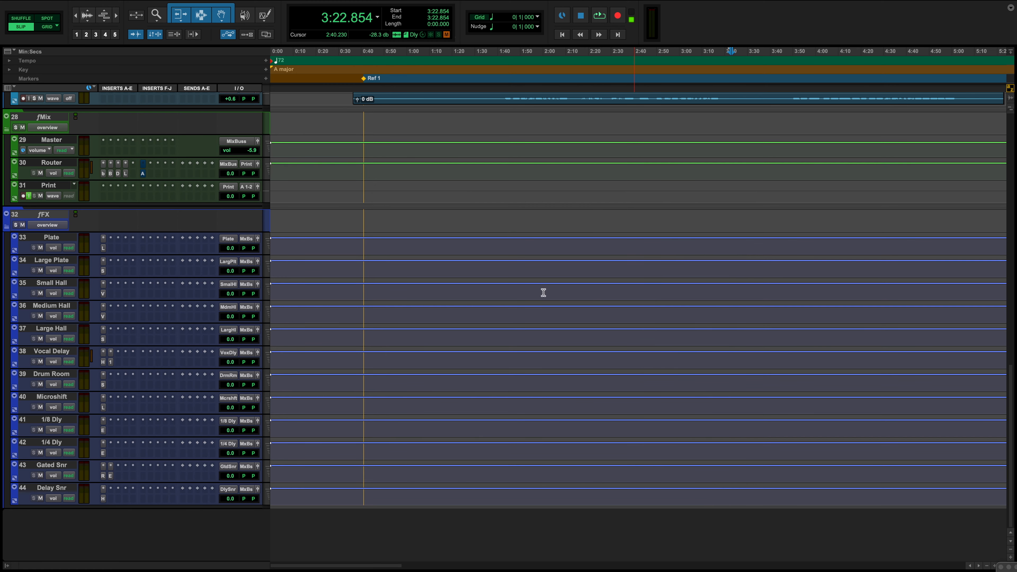
scroll(415, 293, "up", 10)
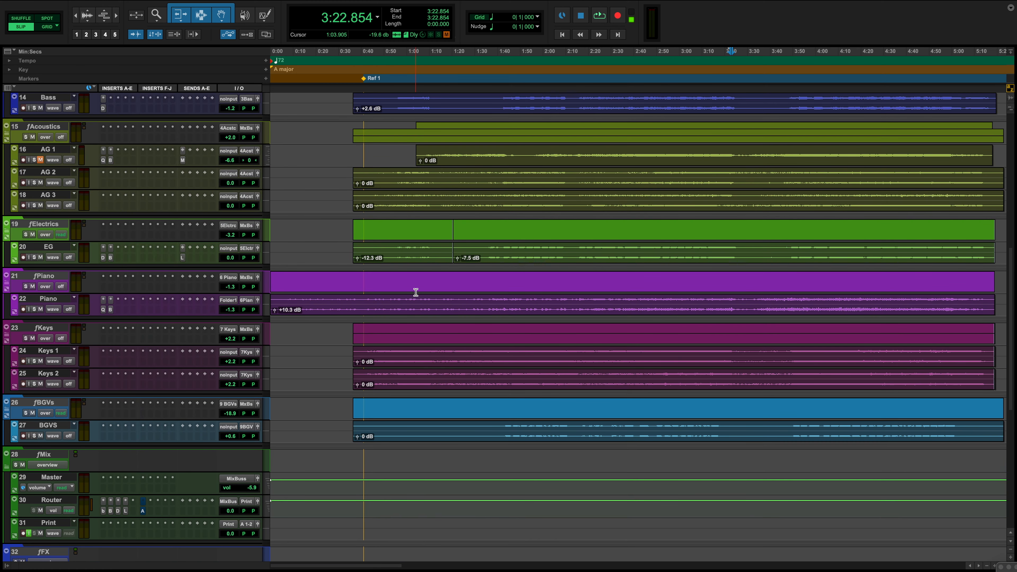
scroll(416, 292, "up", 8)
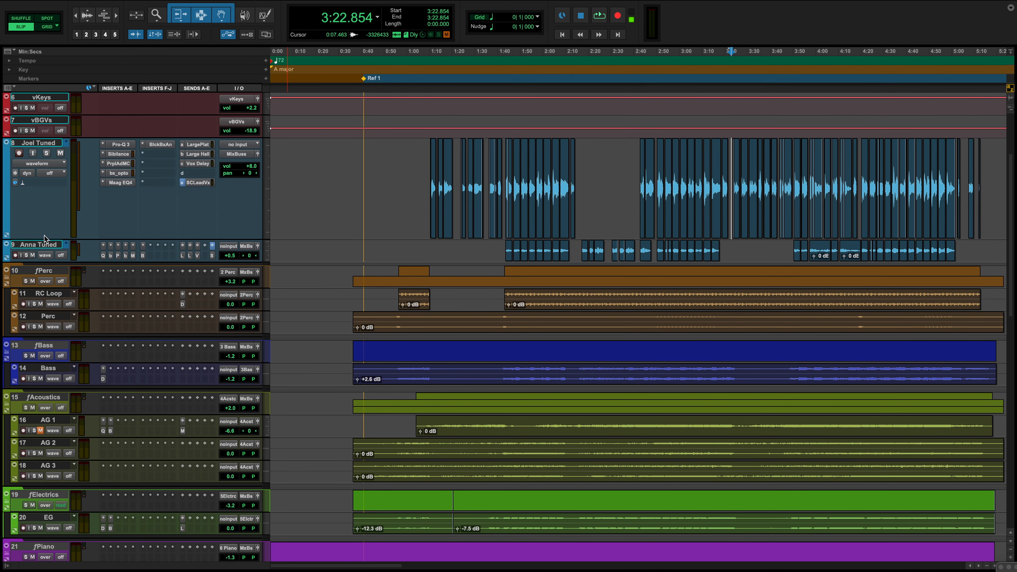
left_click_drag(46, 239, 55, 179)
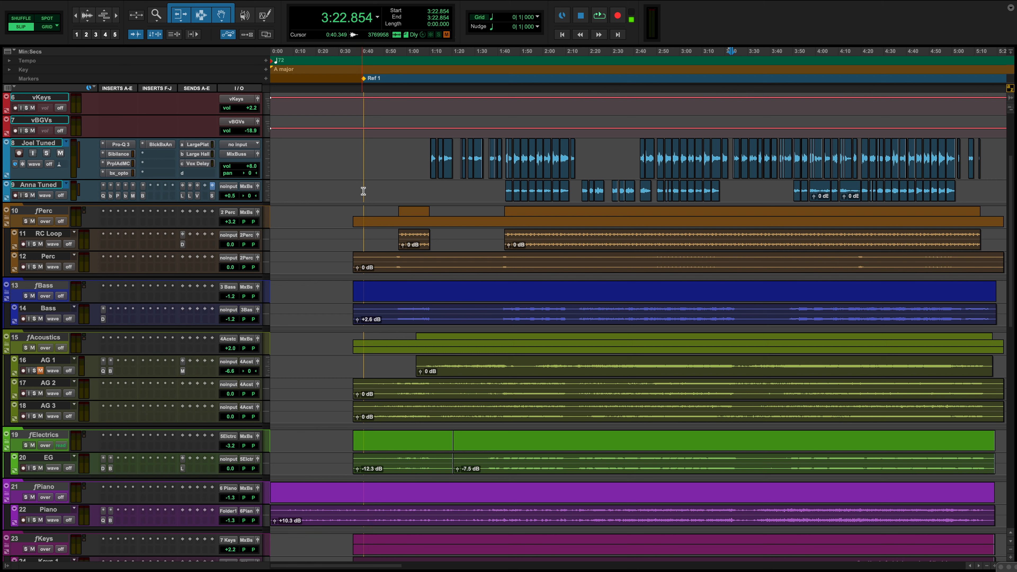
left_click_drag(43, 178, 47, 167)
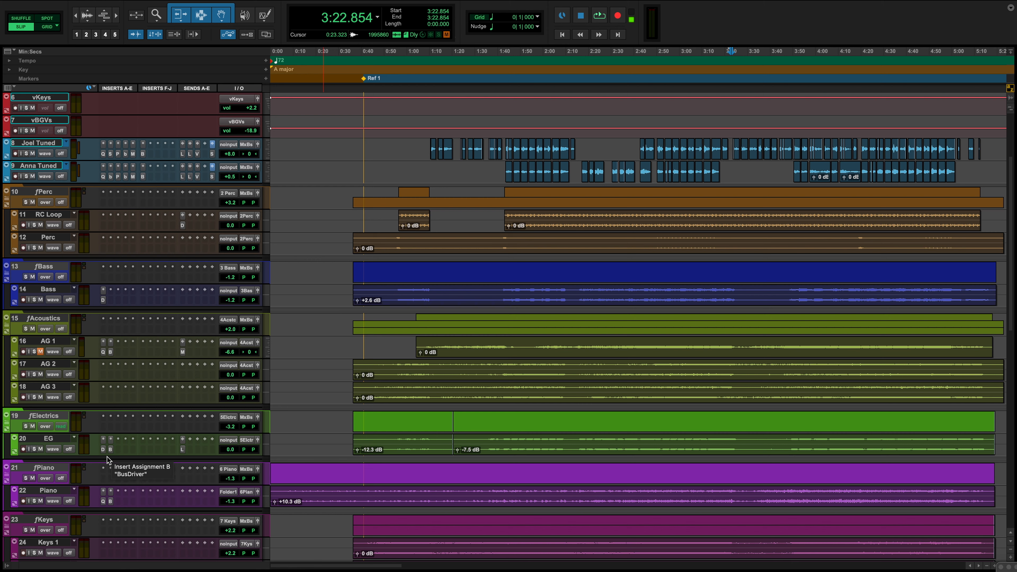
- Audition the mix from about 0:41, near the Ref 1 marker, and stop playback
scroll(122, 497, "down", 1)
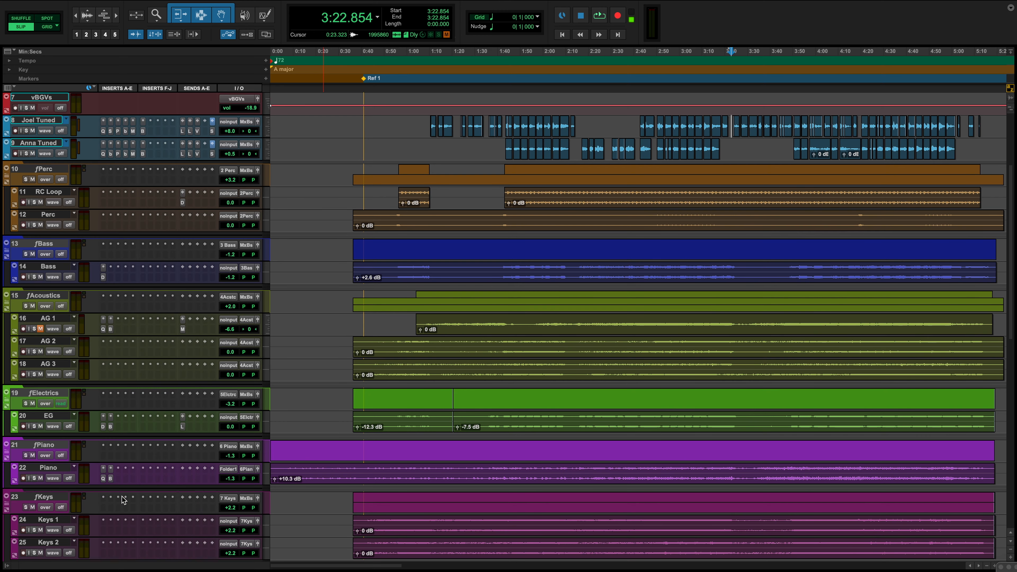
scroll(122, 498, "down", 1)
scroll(121, 499, "down", 9)
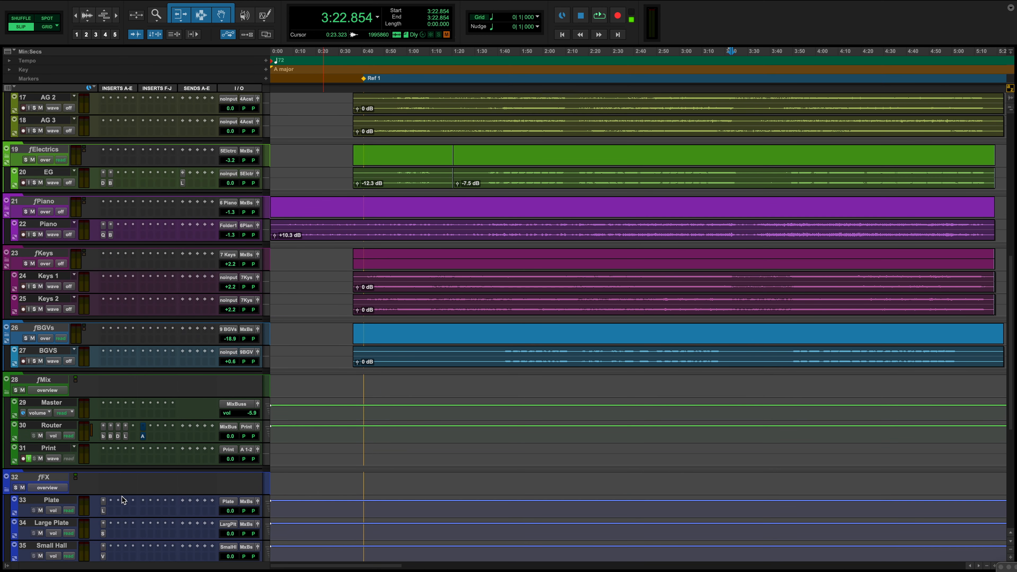
scroll(123, 500, "up", 13)
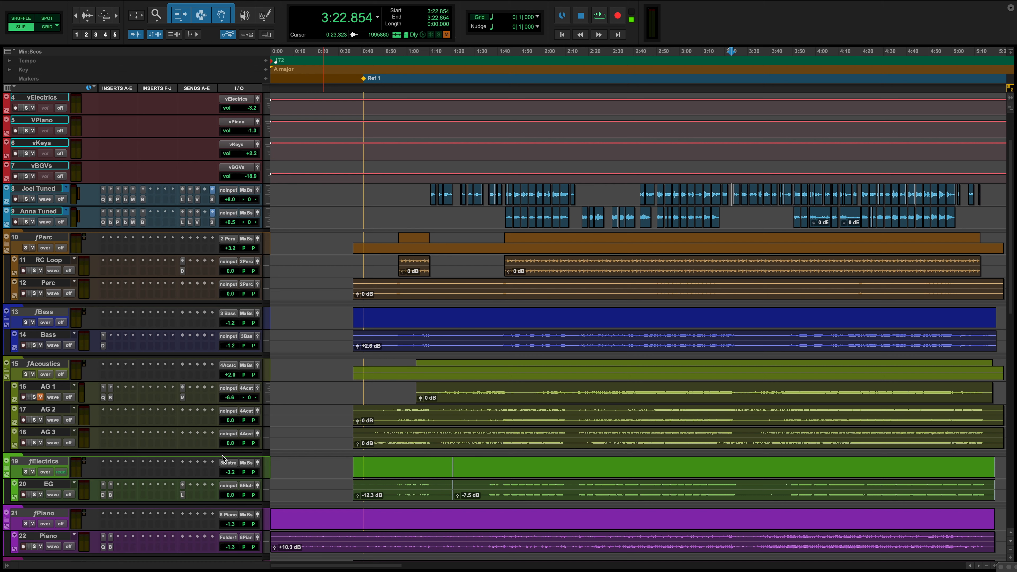
left_click(363, 212)
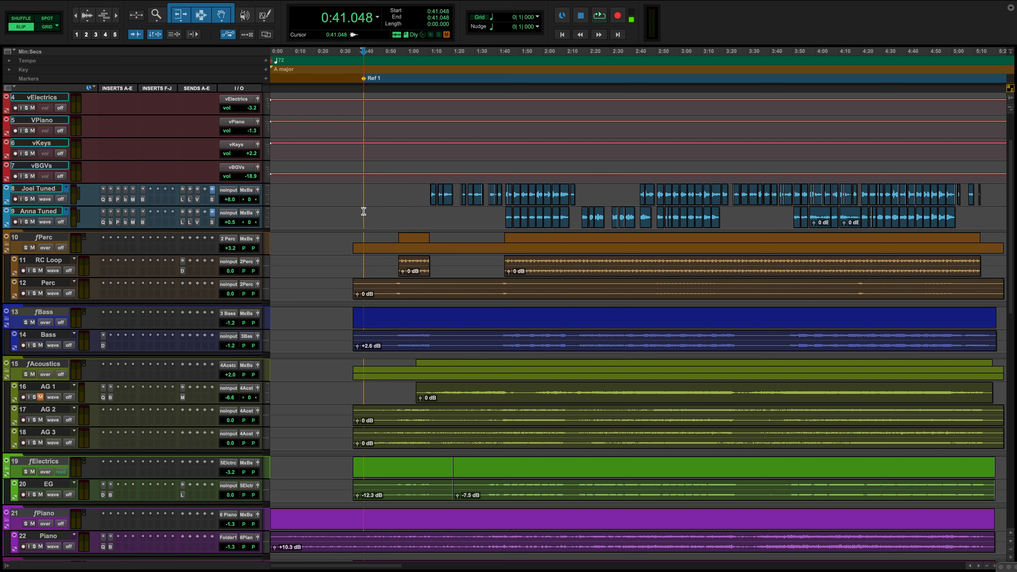
key("space")
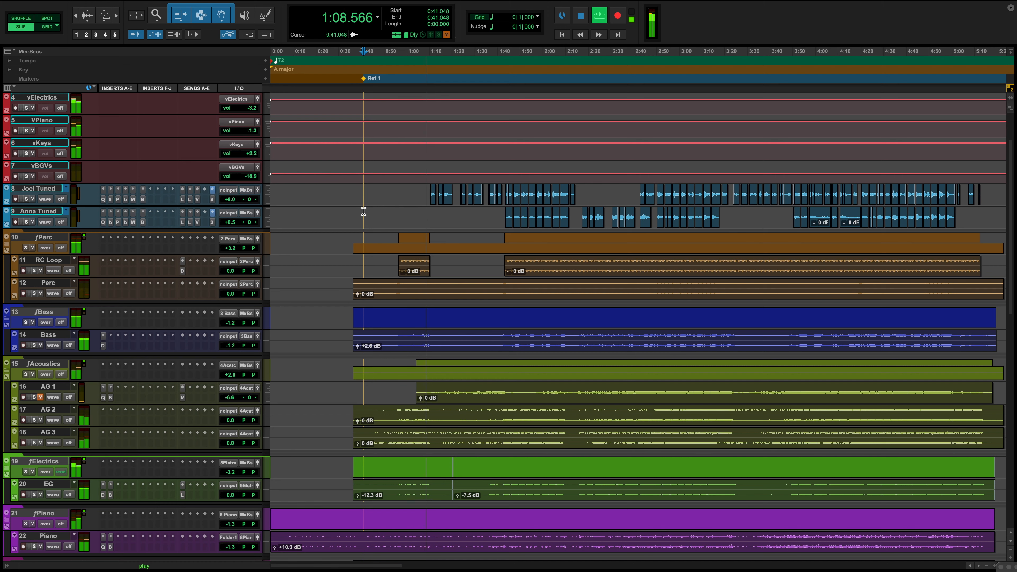
key("space")
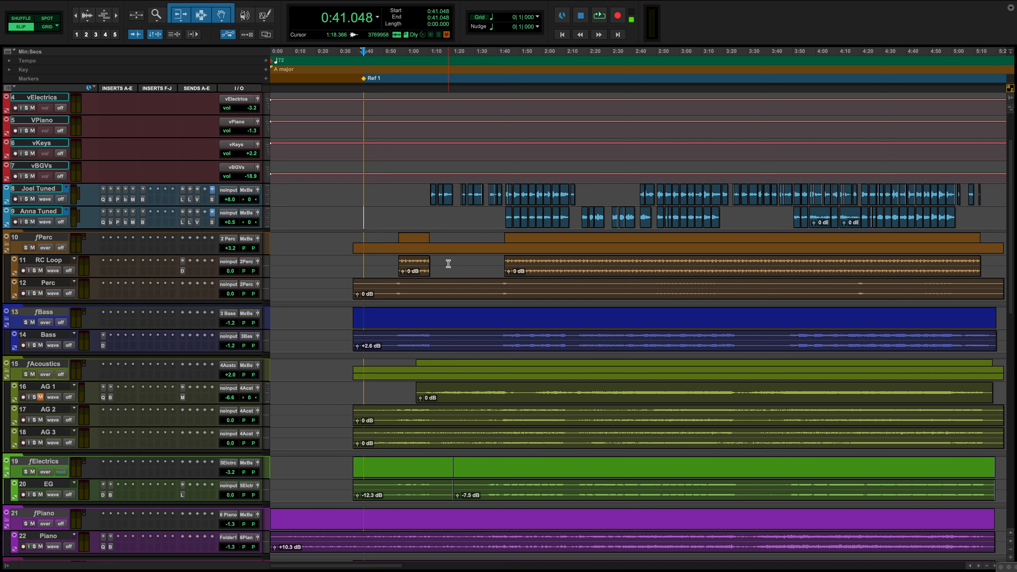
- Open ADPTR MetricAB on the Router track, take it out of bypass and move its window clear of the edge
scroll(448, 263, "down", 10)
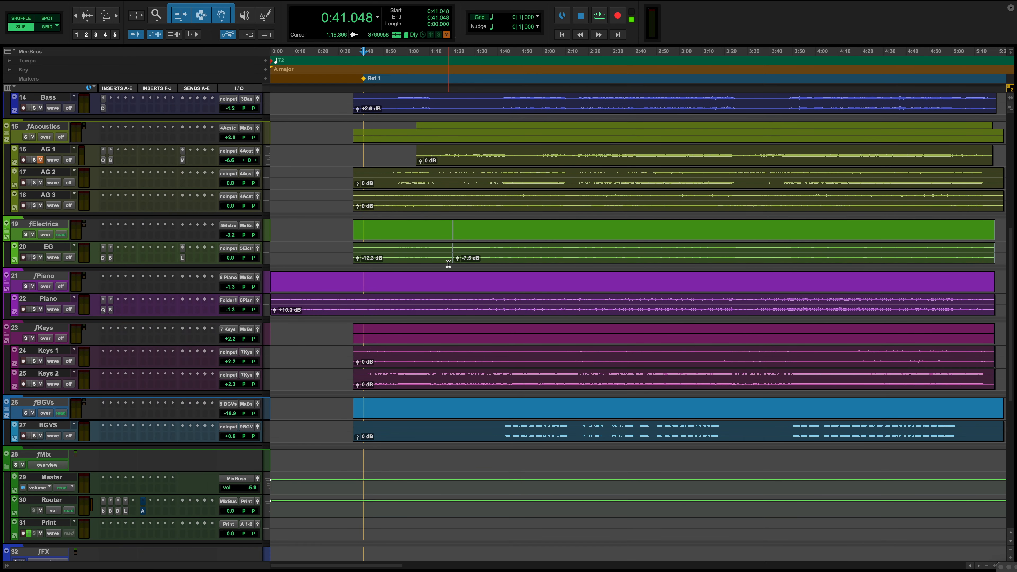
scroll(448, 264, "down", 2)
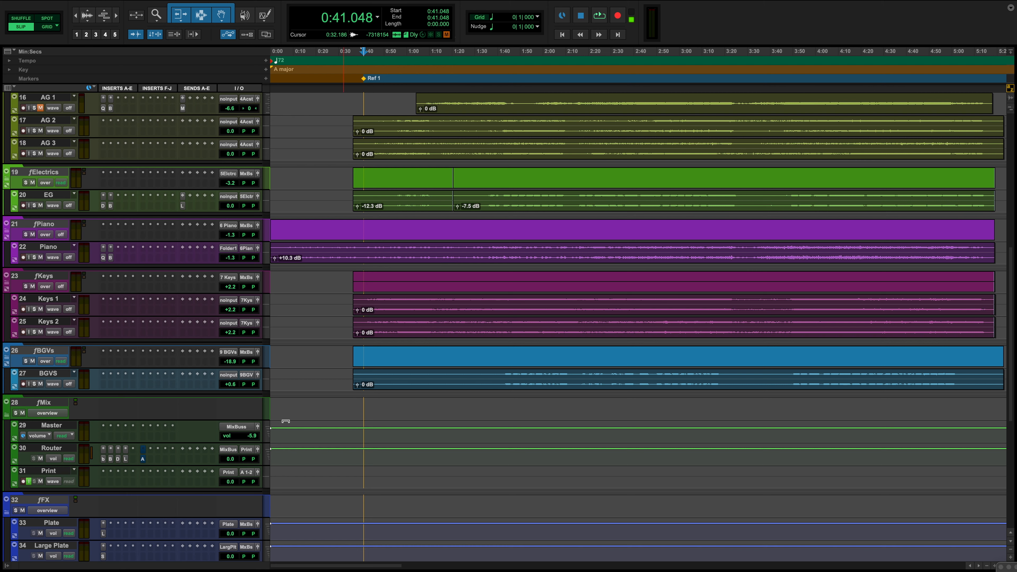
left_click(143, 458)
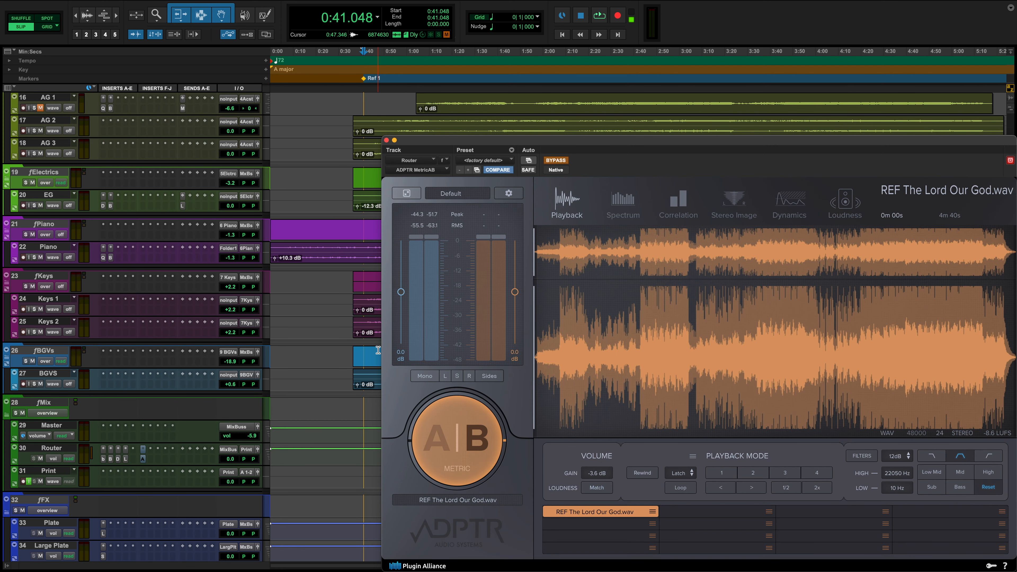
left_click(560, 161)
left_click_drag(574, 149, 514, 151)
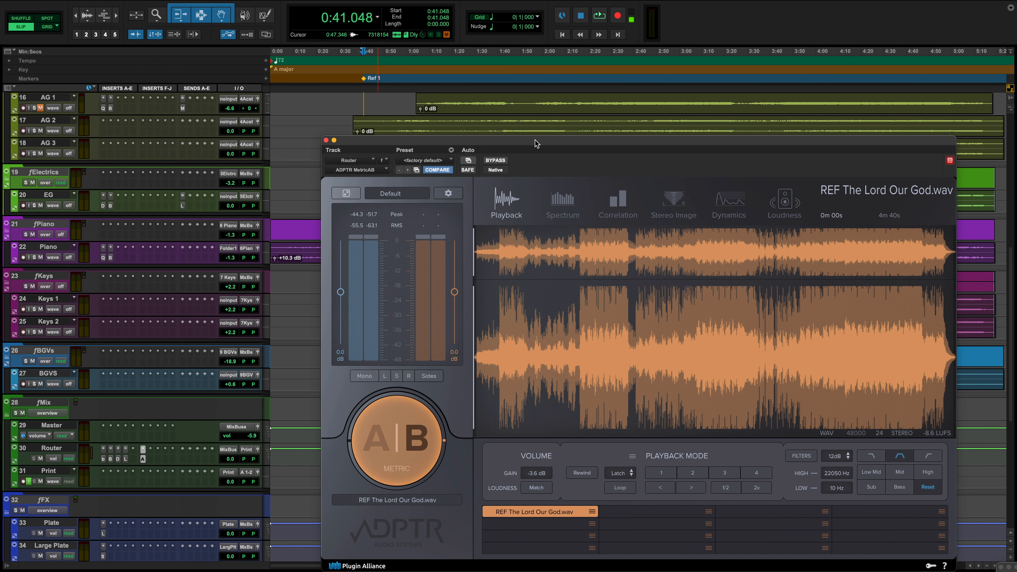
left_click_drag(540, 142, 460, 127)
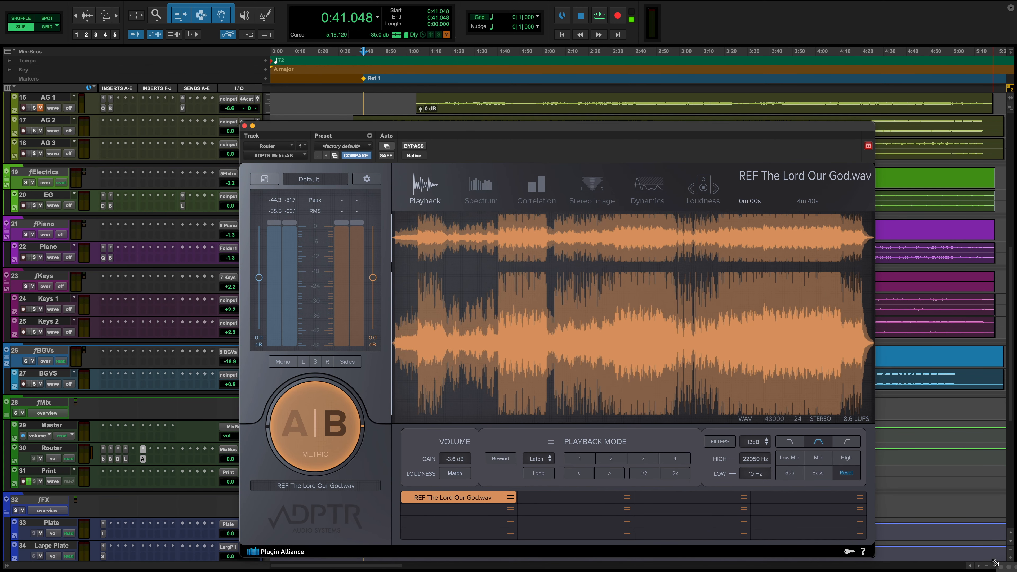
- Show the memory locations, recall Ref 1 and start playback from there
left_click(1006, 568)
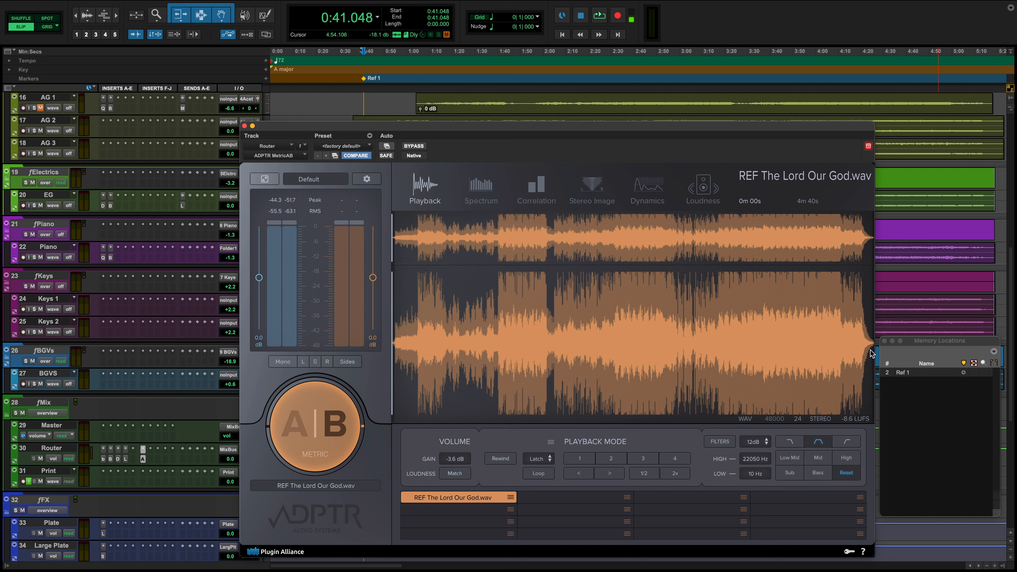
left_click(905, 373)
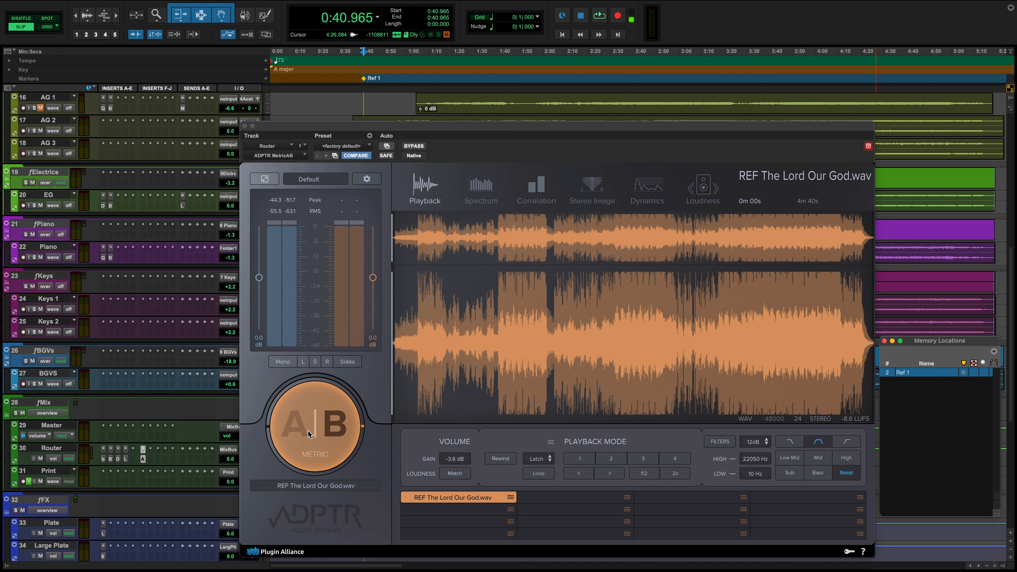
key("space")
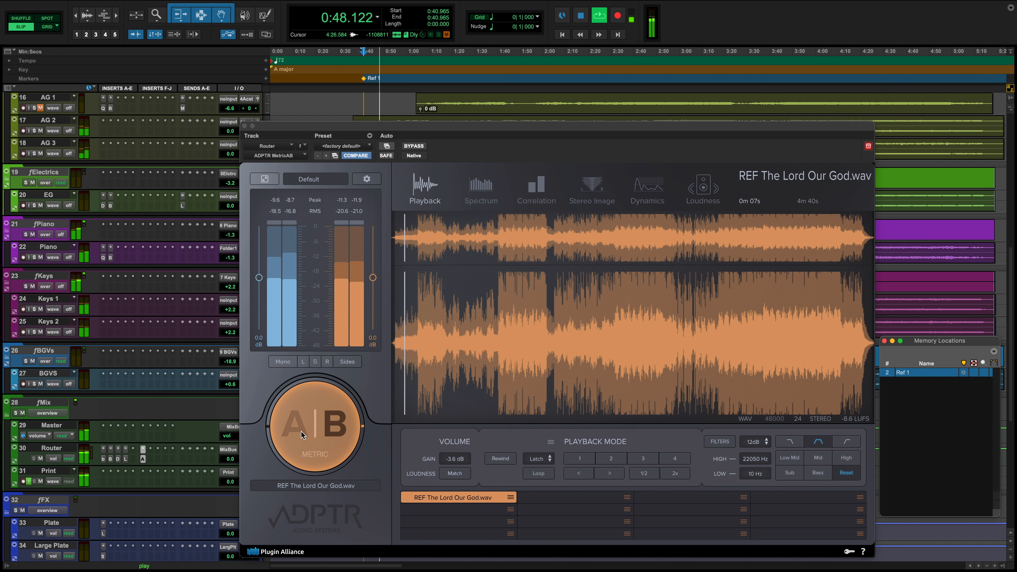
- Compare the mix (A) with REF The Lord Our God.wav (B) by alternating sources in MetricAB, and stop playback
left_click(301, 432)
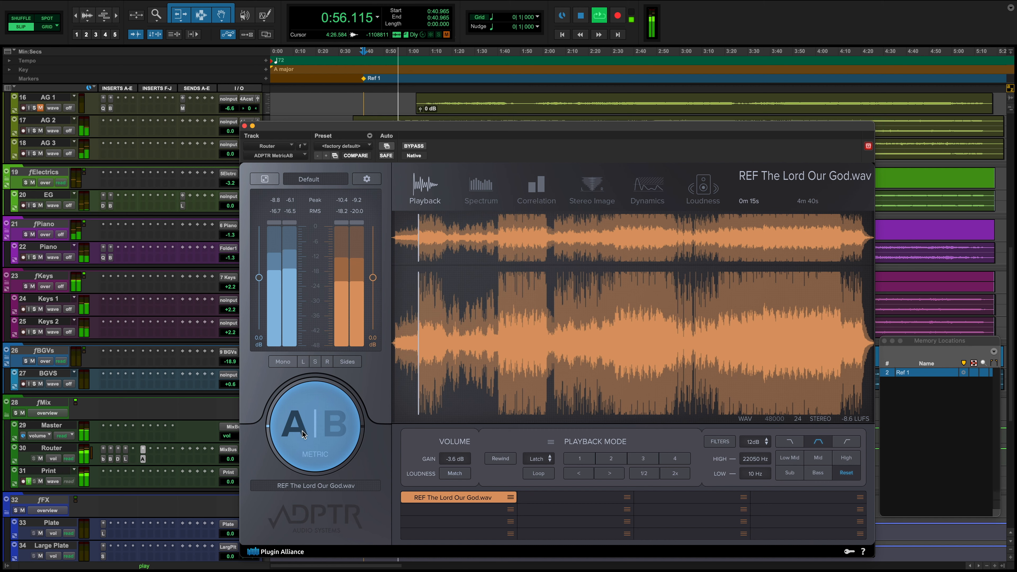
left_click(337, 422)
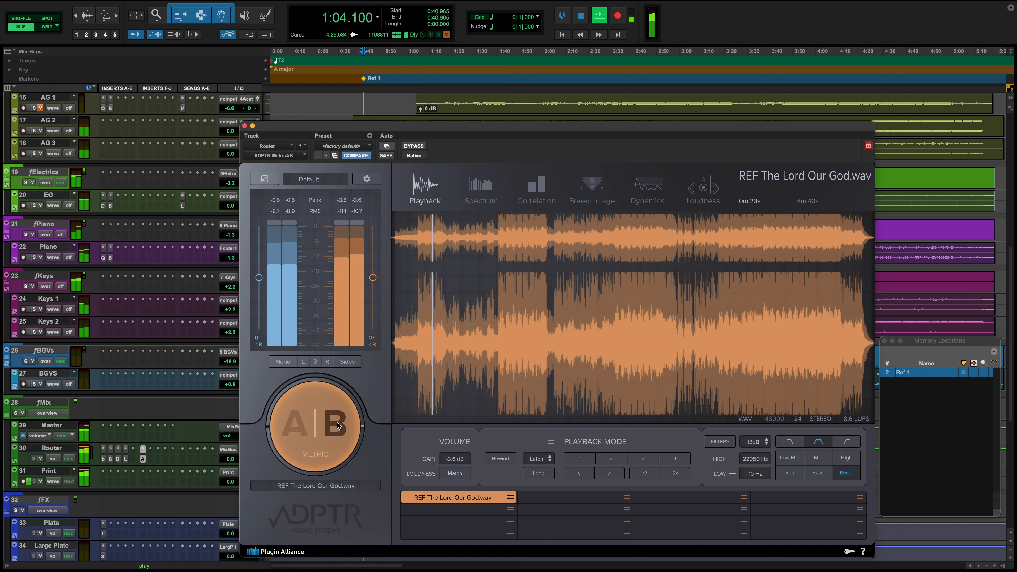
left_click(296, 427)
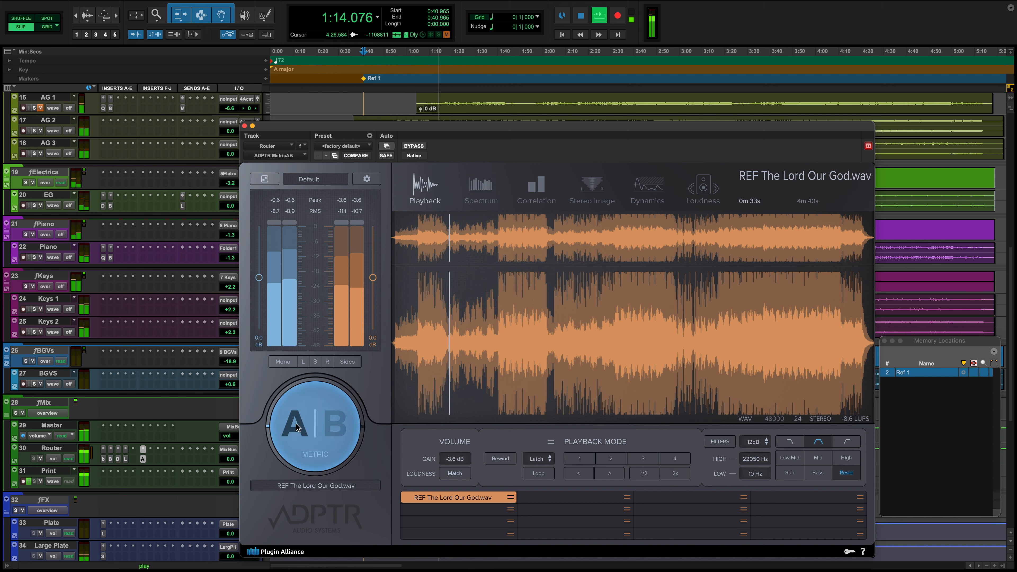
left_click(329, 423)
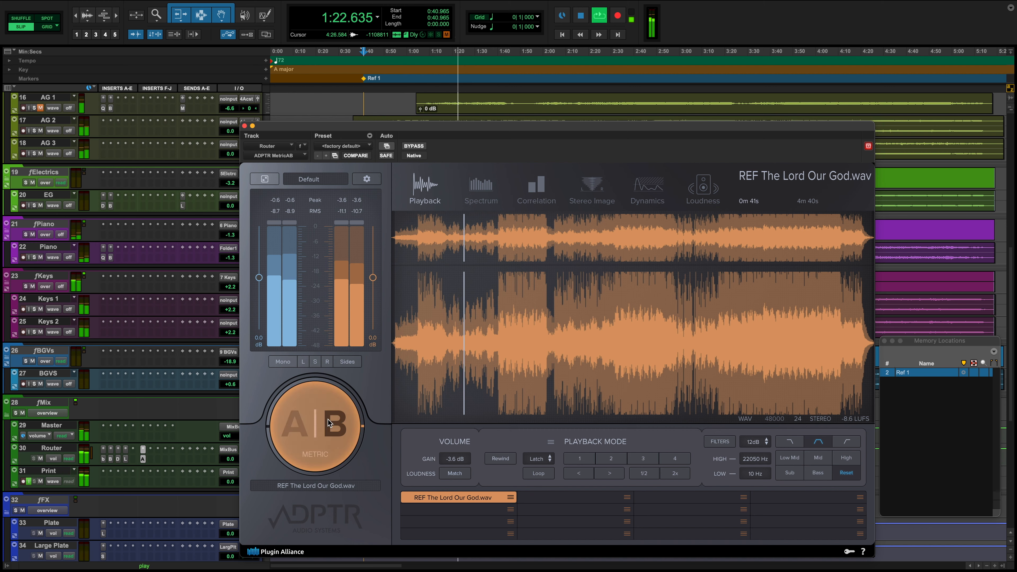
left_click(297, 428)
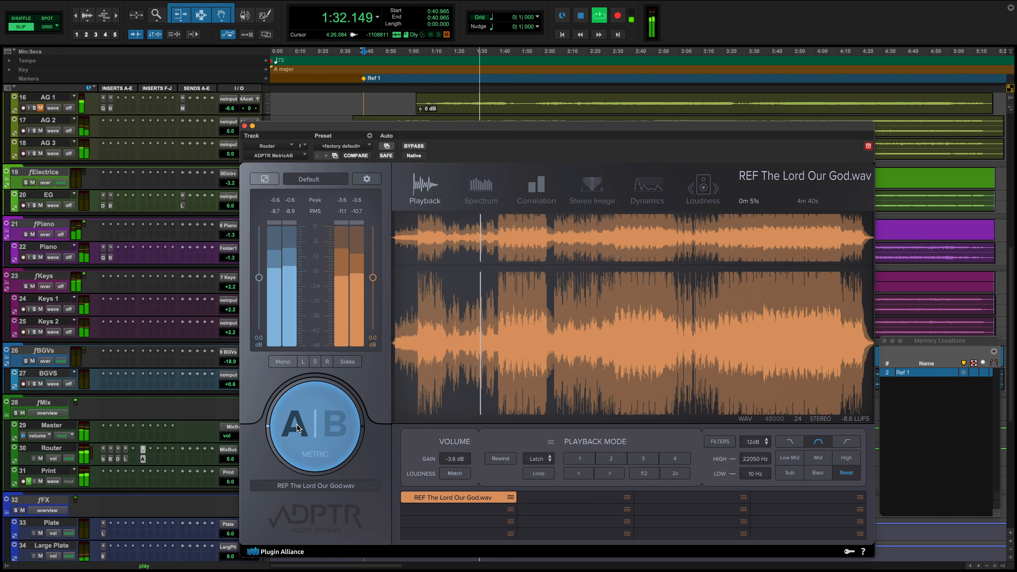
left_click(331, 425)
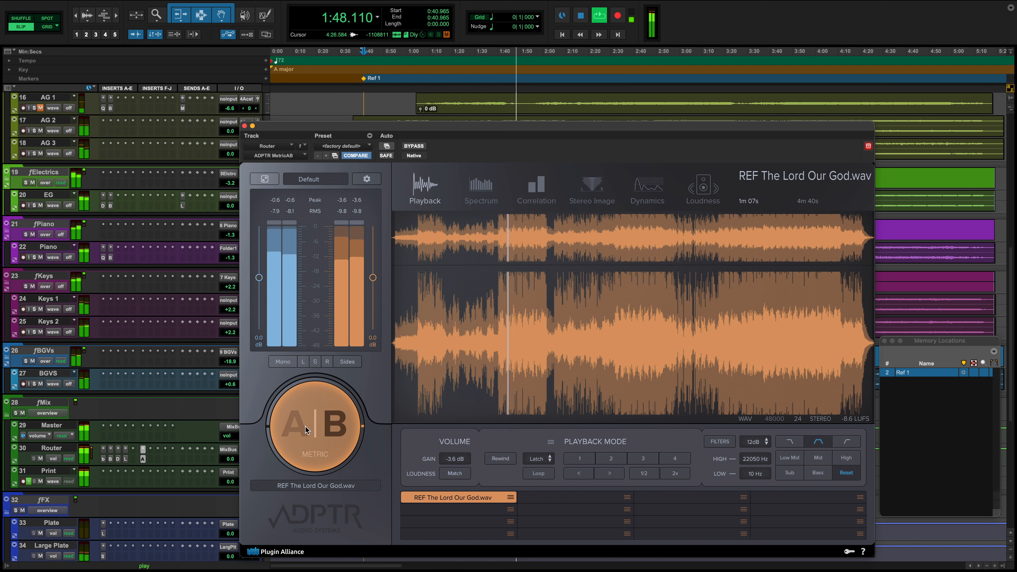
key("space")
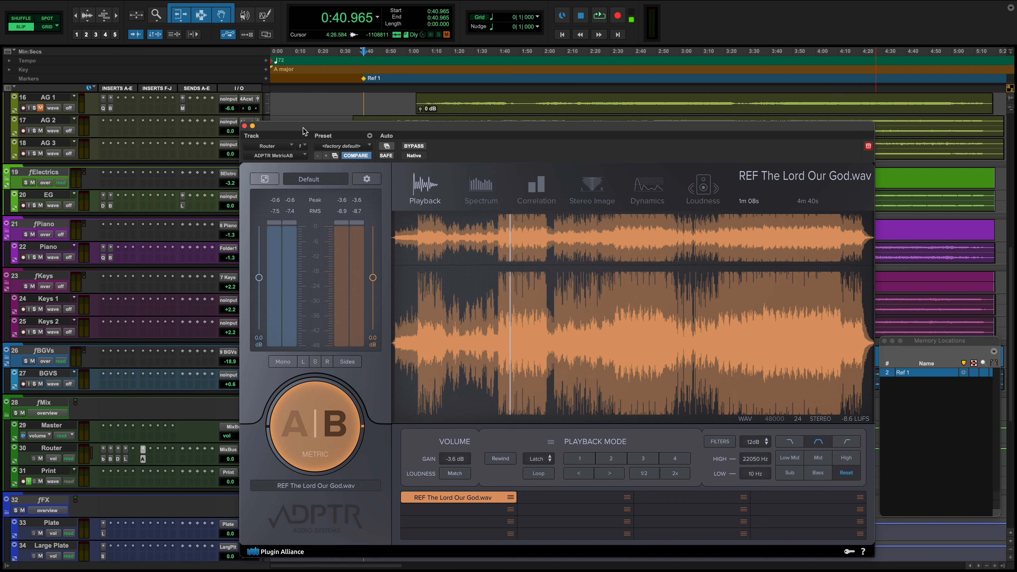
- Move the MetricAB window aside, close it and return to the vocal tracks
left_click_drag(305, 128, 365, 112)
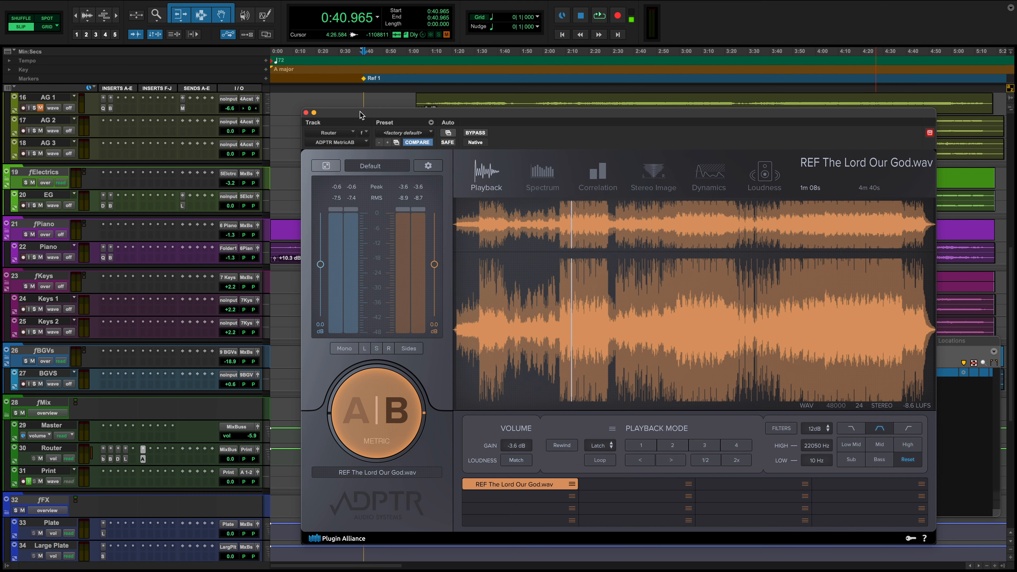
left_click(307, 113)
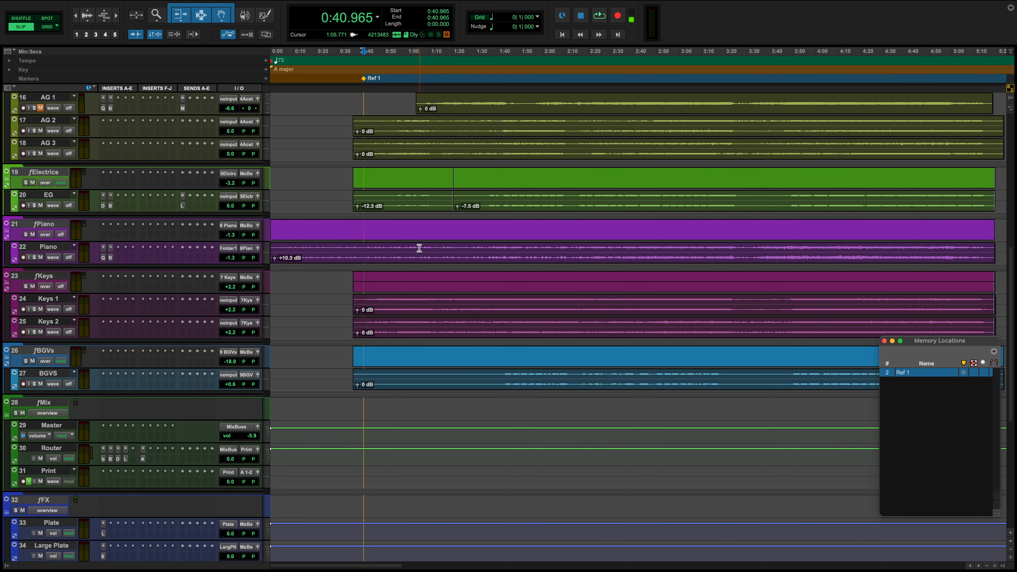
scroll(419, 248, "up", 6)
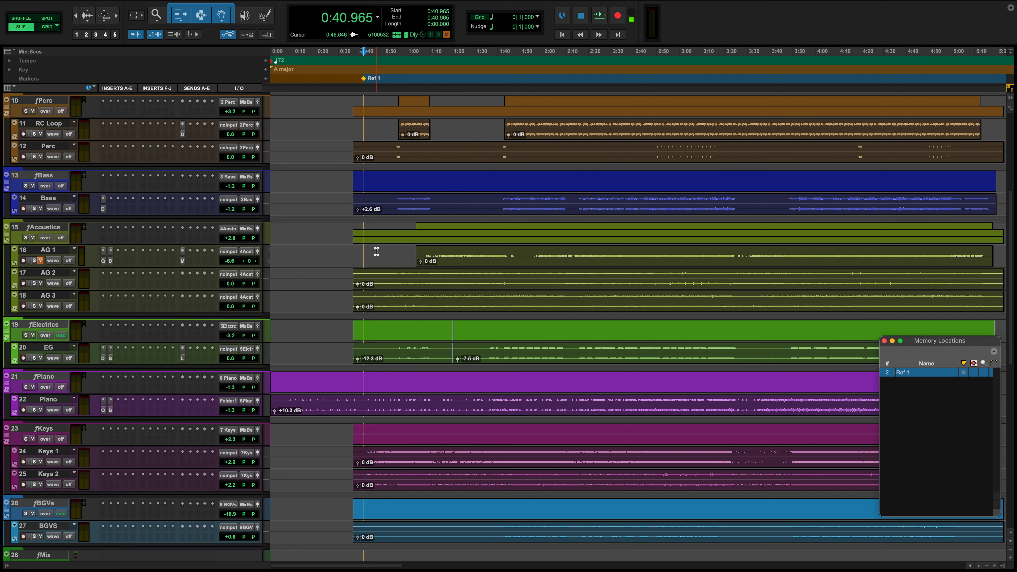
scroll(377, 251, "up", 6)
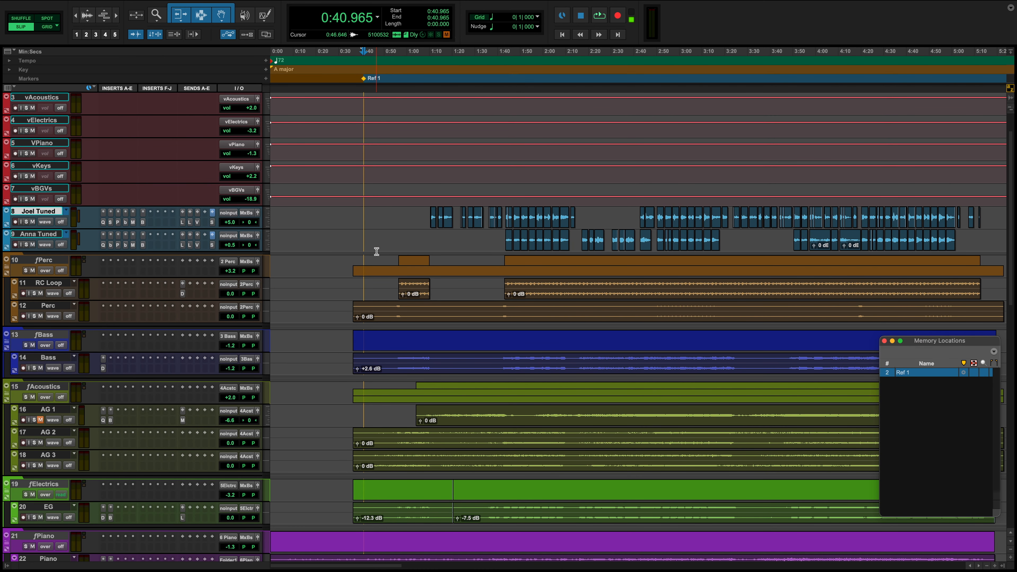
- Quit the program without saving the changes to the remix session
mouse_move(103, 3)
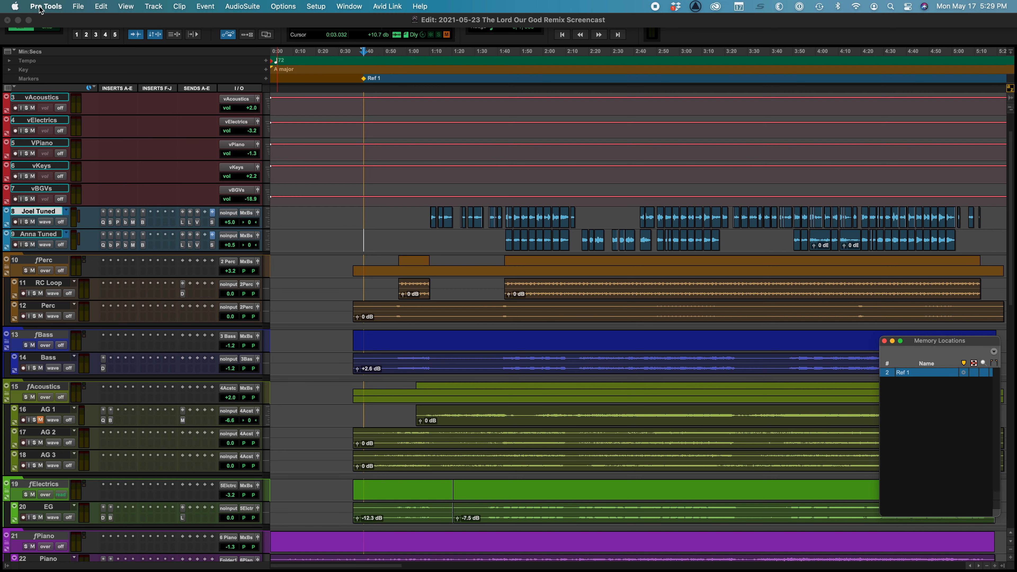
left_click(40, 8)
left_click(46, 114)
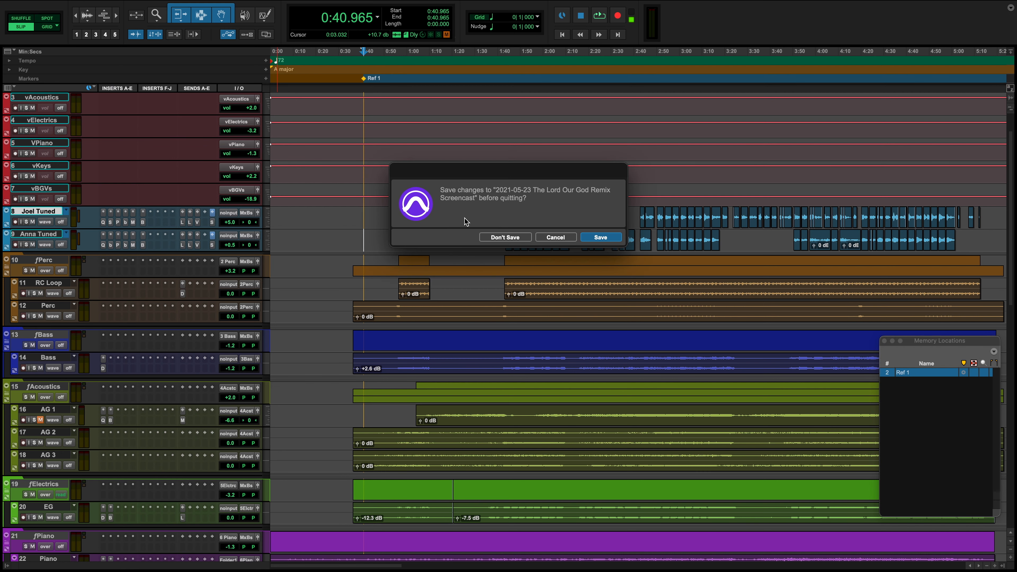
left_click(502, 236)
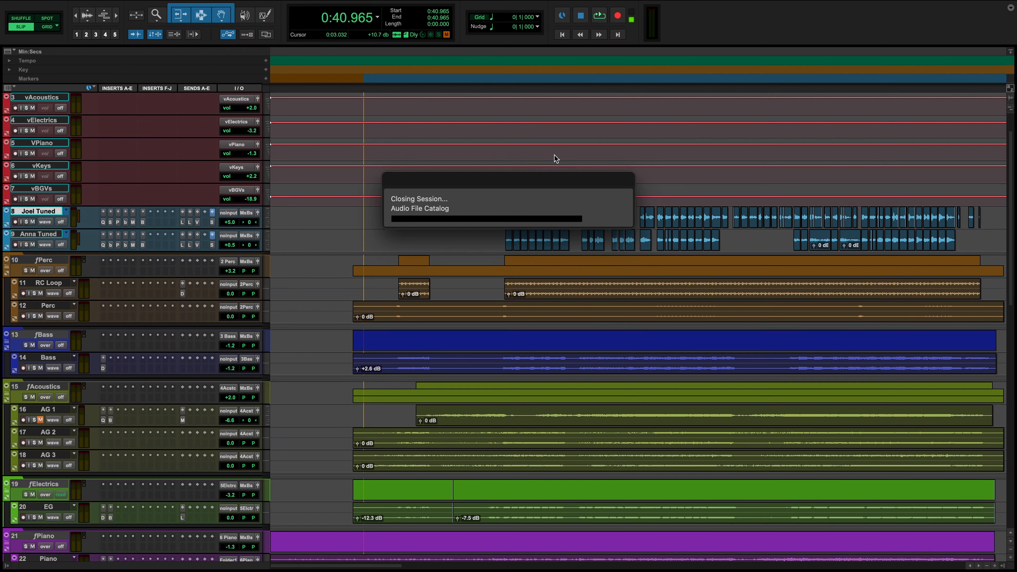